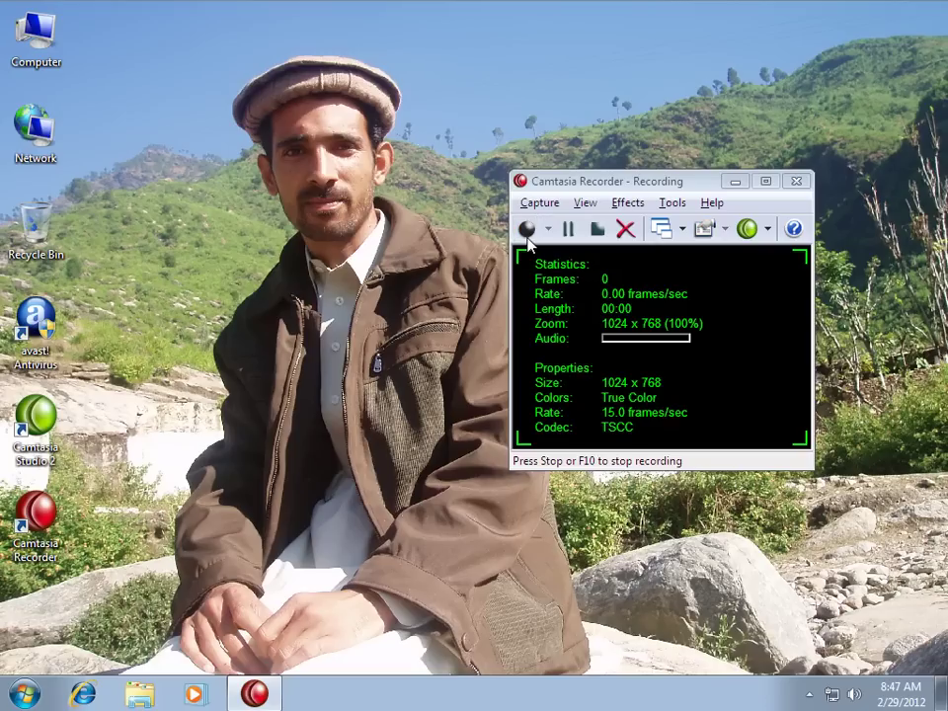
# - Minimize Camtasia Recorder and turn off its minimizing tip so the bare desktop shows
pyautogui.click(736, 183)
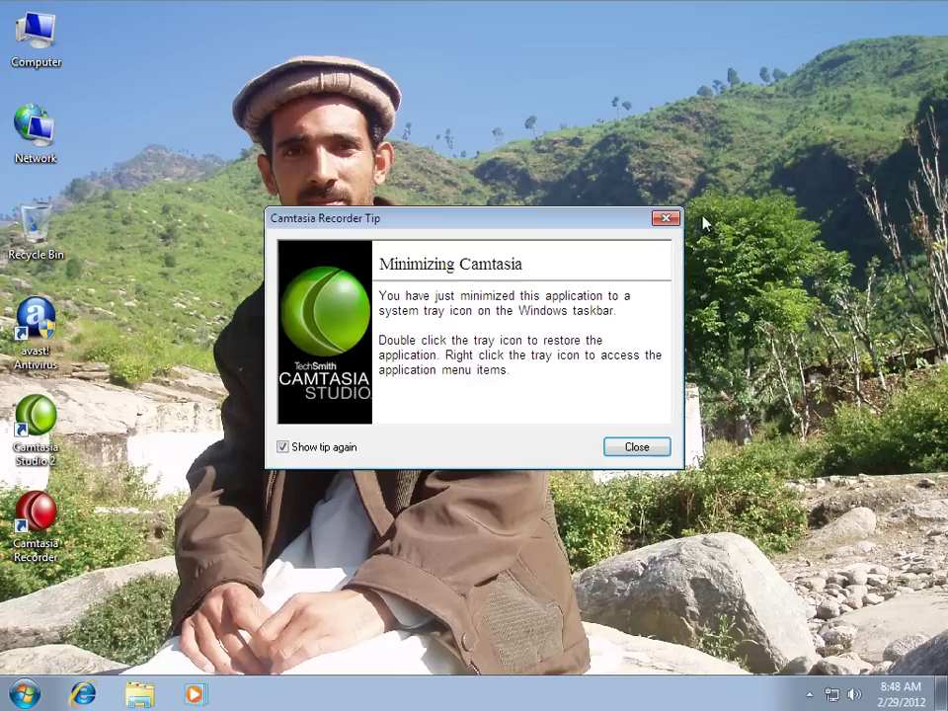
pyautogui.moveTo(408, 218)
pyautogui.mouseDown()
pyautogui.moveTo(507, 329)
pyautogui.moveTo(564, 354)
pyautogui.mouseUp()
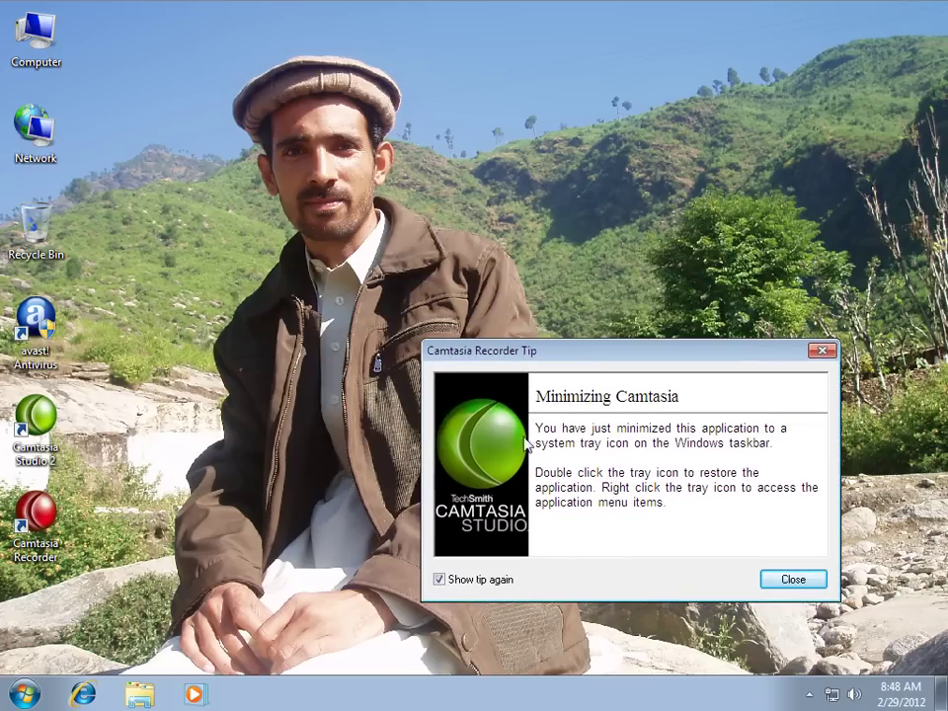
pyautogui.click(438, 580)
pyautogui.click(784, 578)
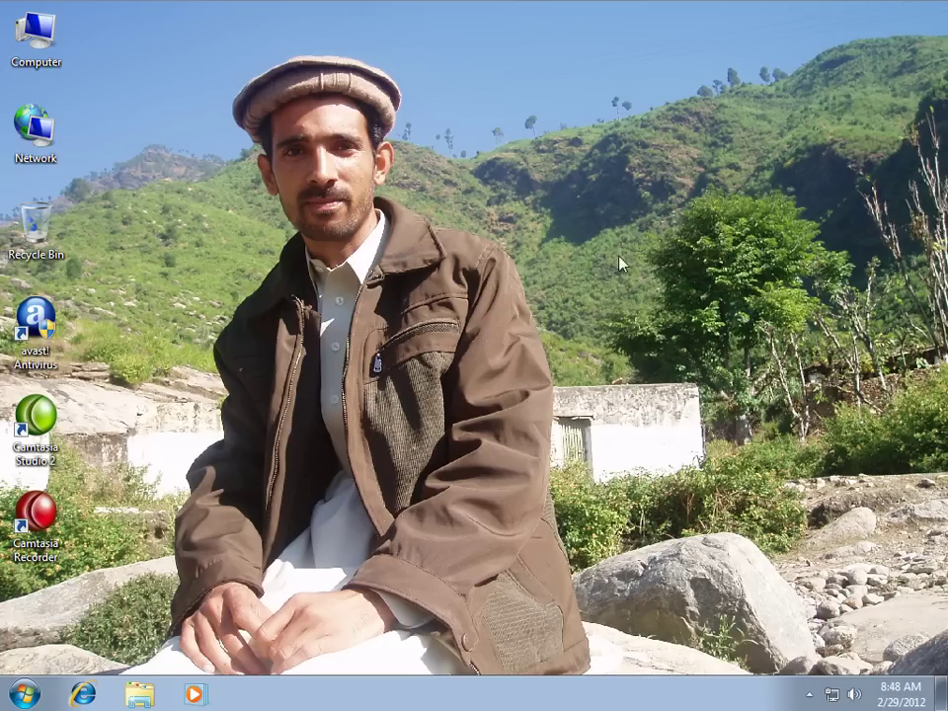
pyautogui.rightClick(608, 215)
pyautogui.click(643, 268)
pyautogui.rightClick(590, 180)
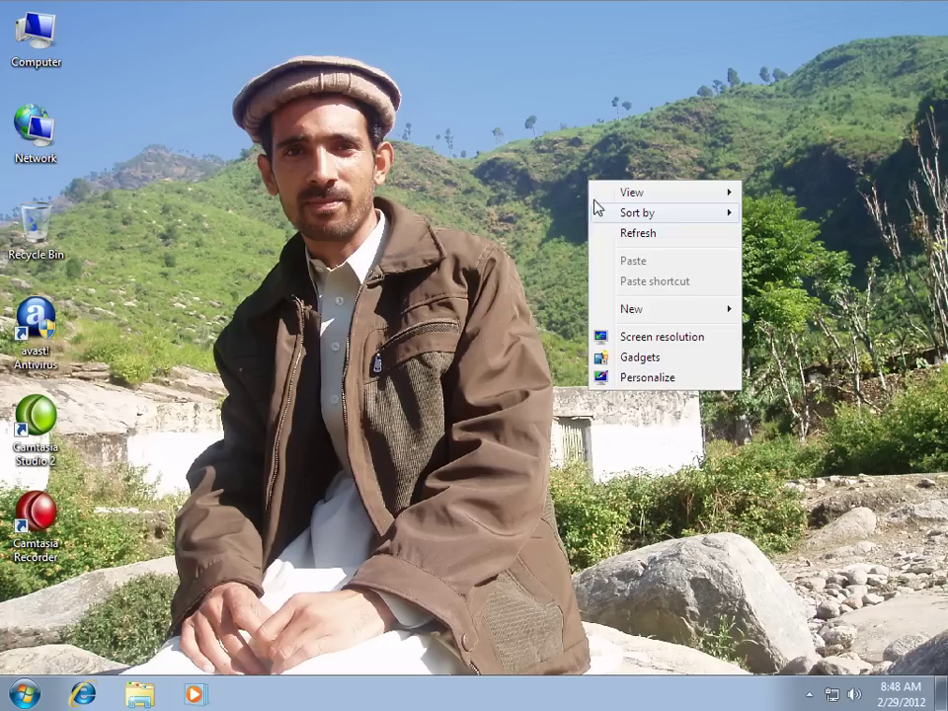
pyautogui.click(611, 235)
pyautogui.rightClick(549, 144)
pyautogui.click(582, 194)
pyautogui.rightClick(598, 158)
pyautogui.click(637, 211)
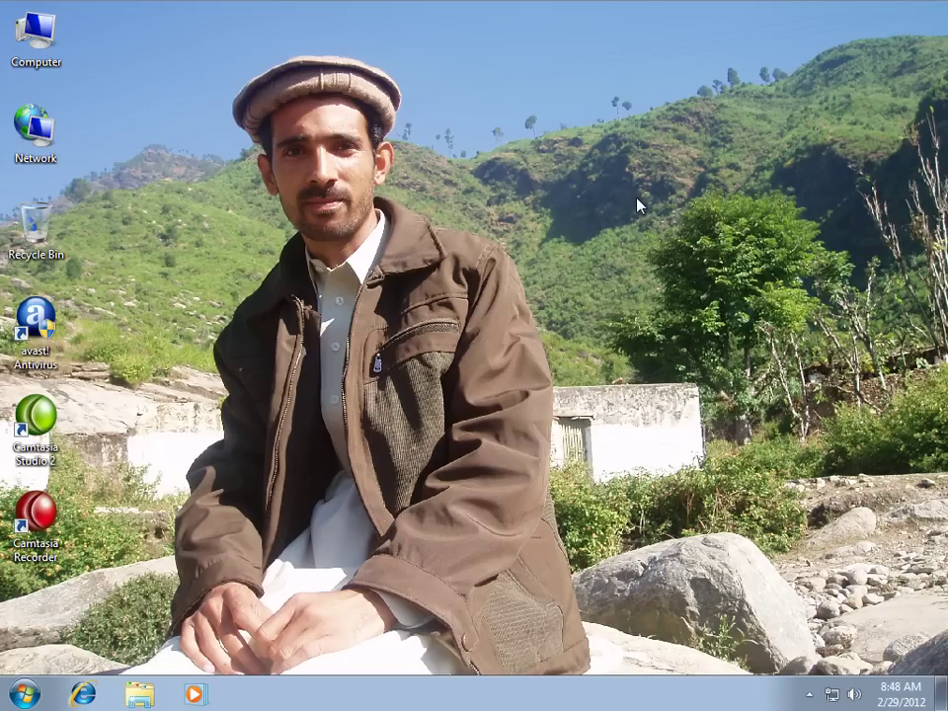
pyautogui.rightClick(574, 142)
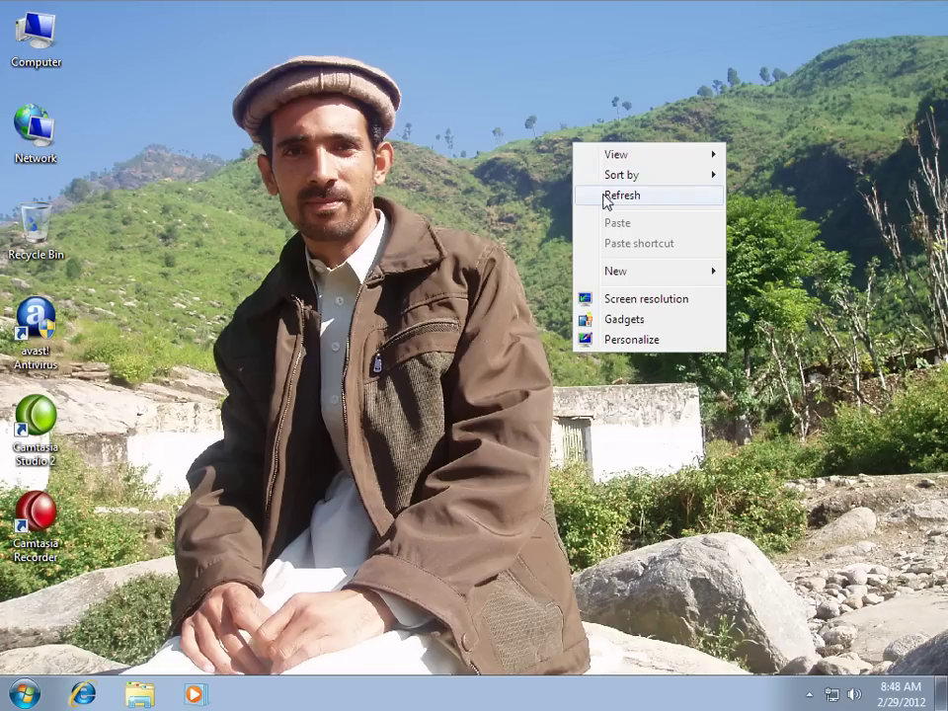
pyautogui.click(603, 194)
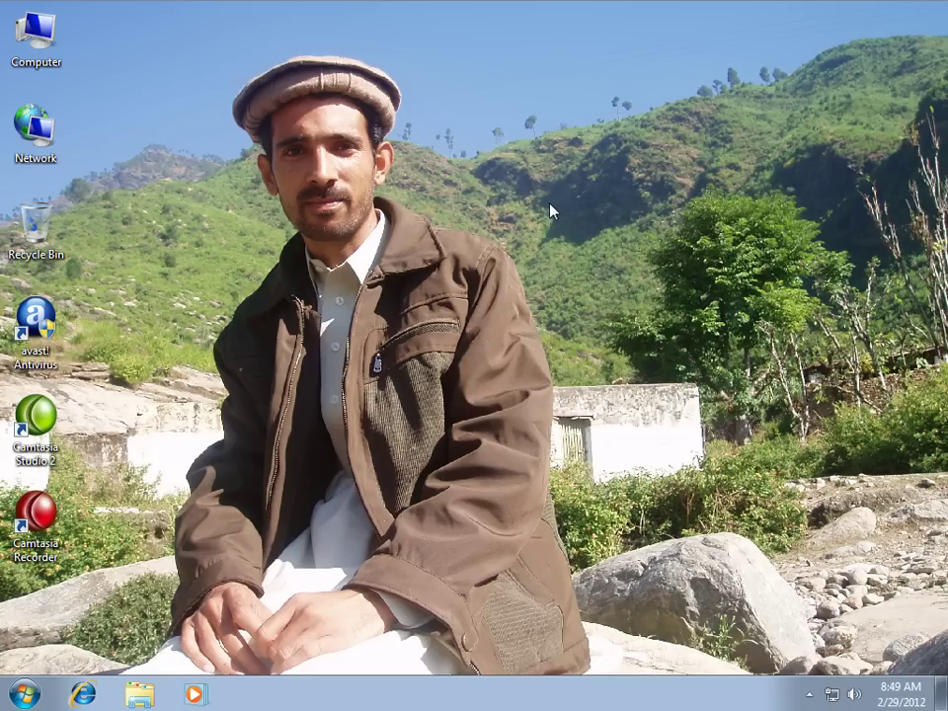
# - Open DVD RW Drive (I:) in a maximized Computer window and launch its SETUP application
pyautogui.doubleClick(37, 35)
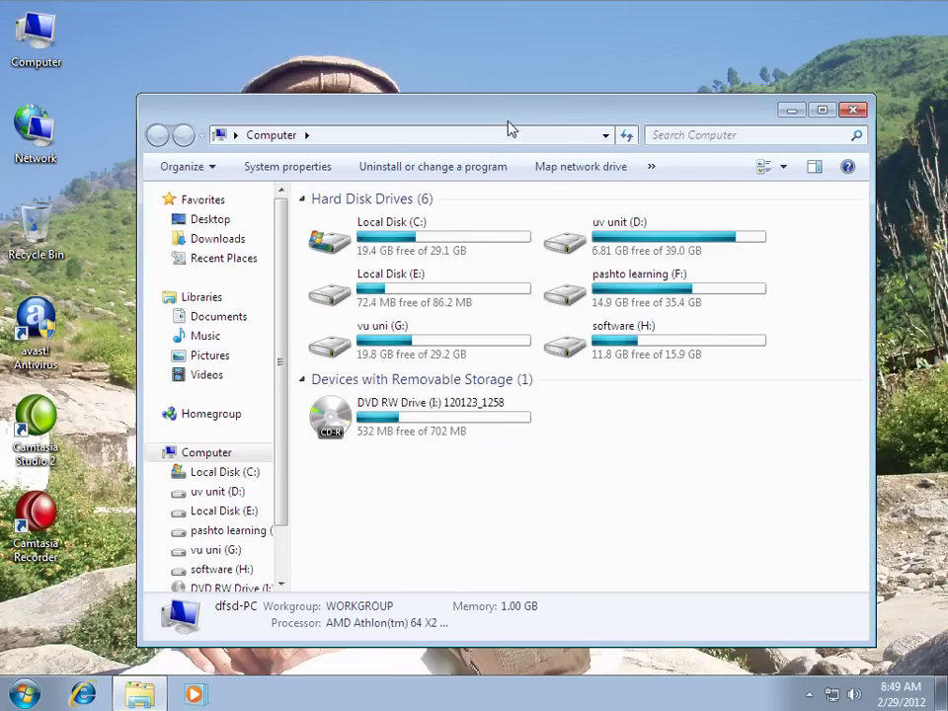
pyautogui.doubleClick(518, 111)
pyautogui.click(186, 274)
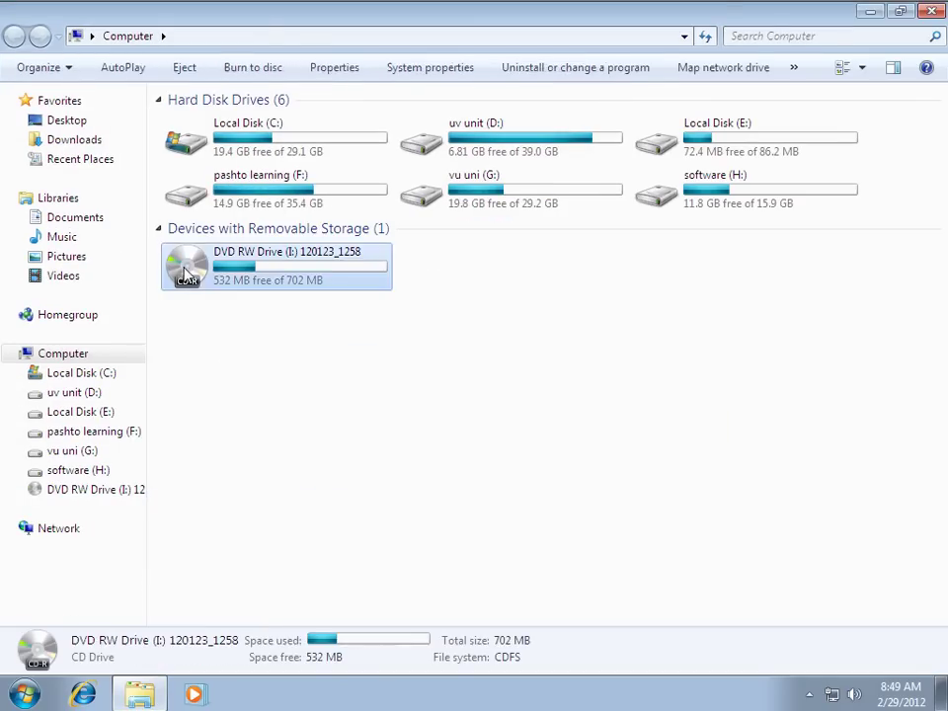
pyautogui.doubleClick(186, 273)
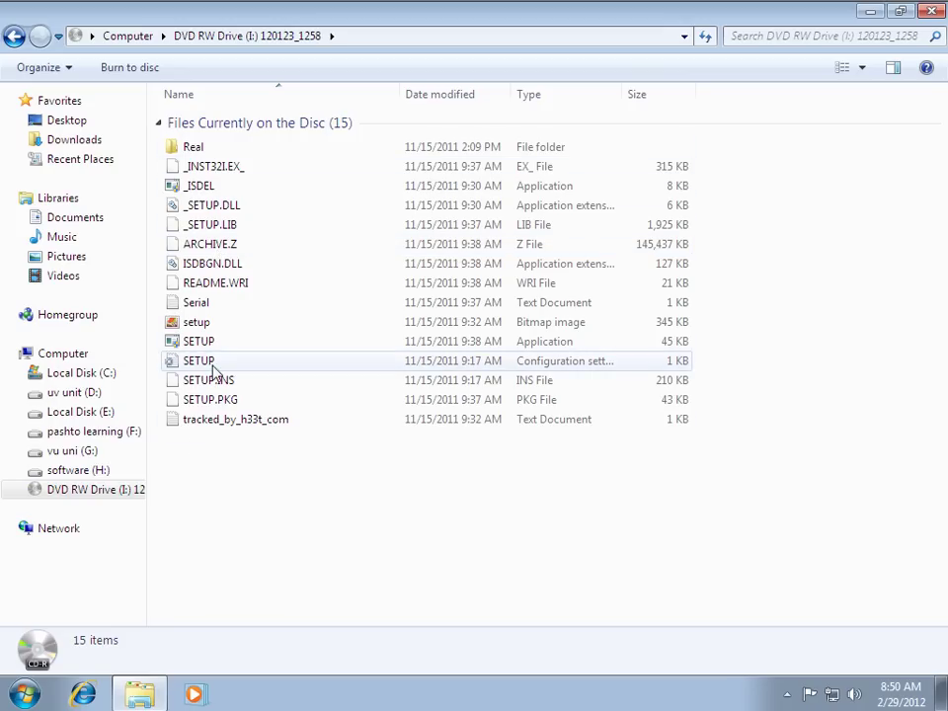
pyautogui.doubleClick(204, 345)
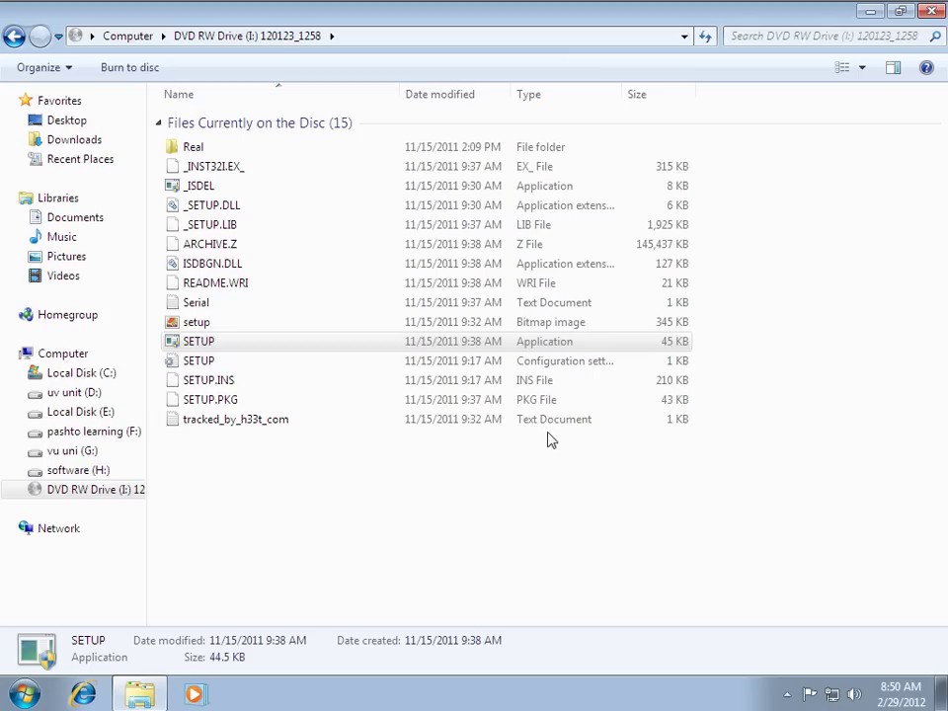
pyautogui.click(870, 10)
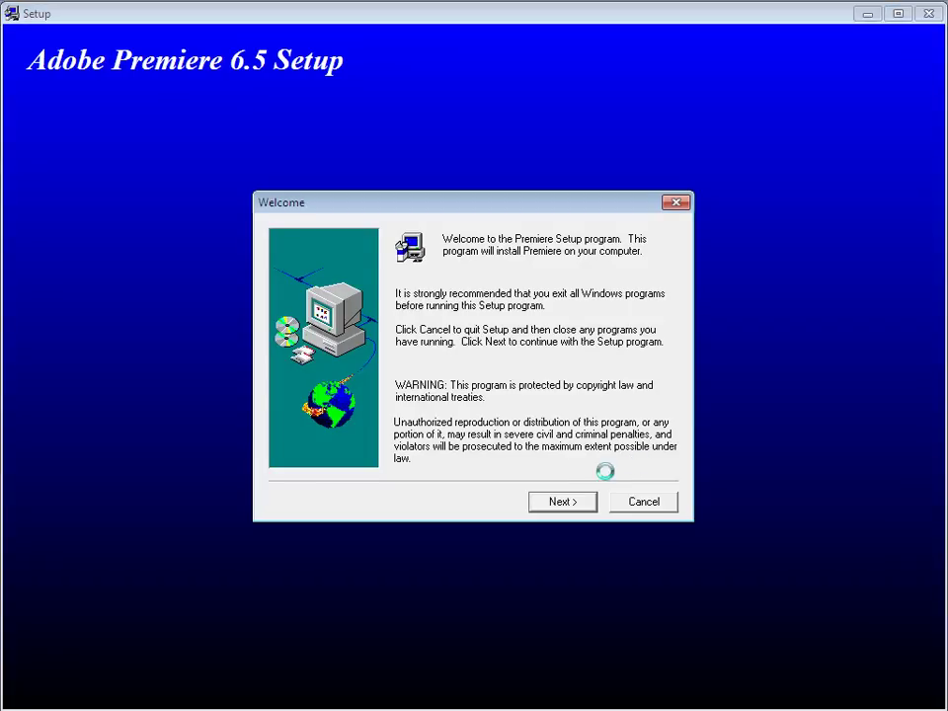
# - In Premiere 6.5 Setup, keep English, accept the license and choose the Typical install
pyautogui.click(558, 501)
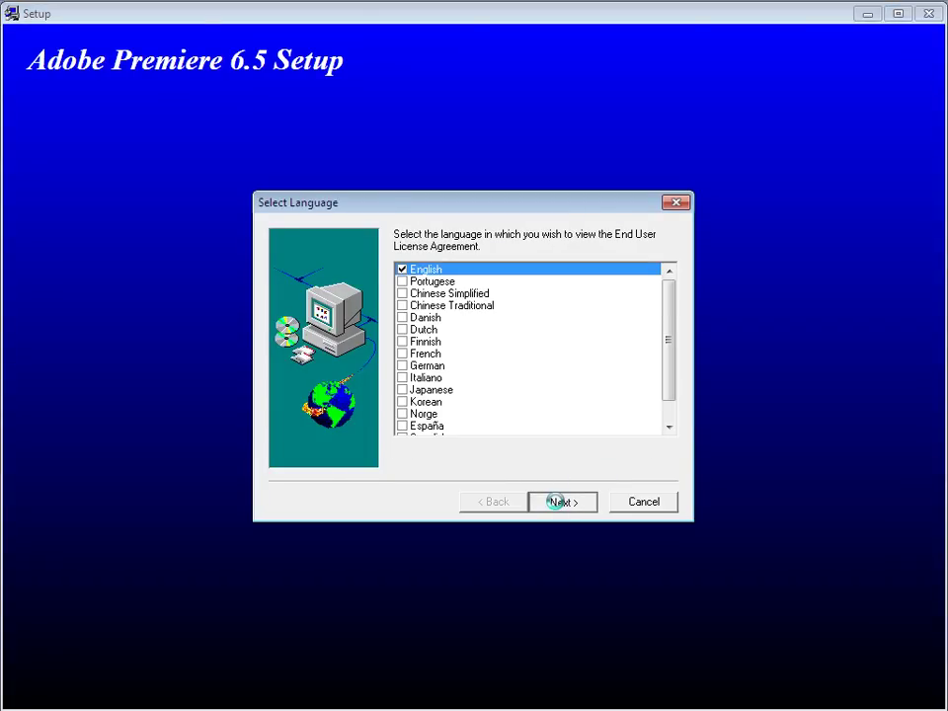
pyautogui.click(557, 501)
pyautogui.click(563, 501)
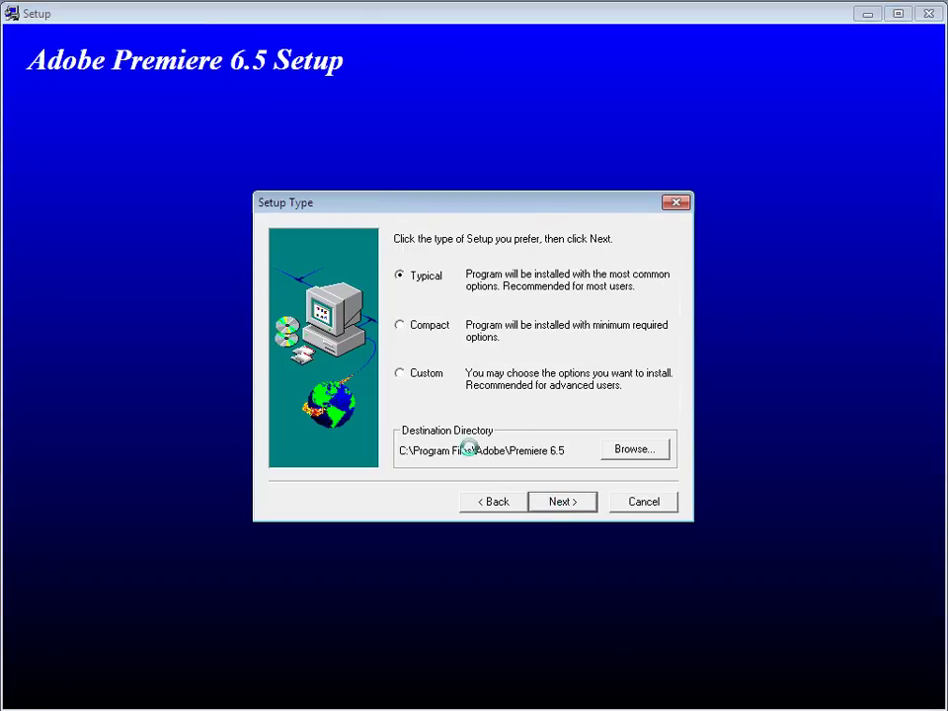
pyautogui.click(569, 502)
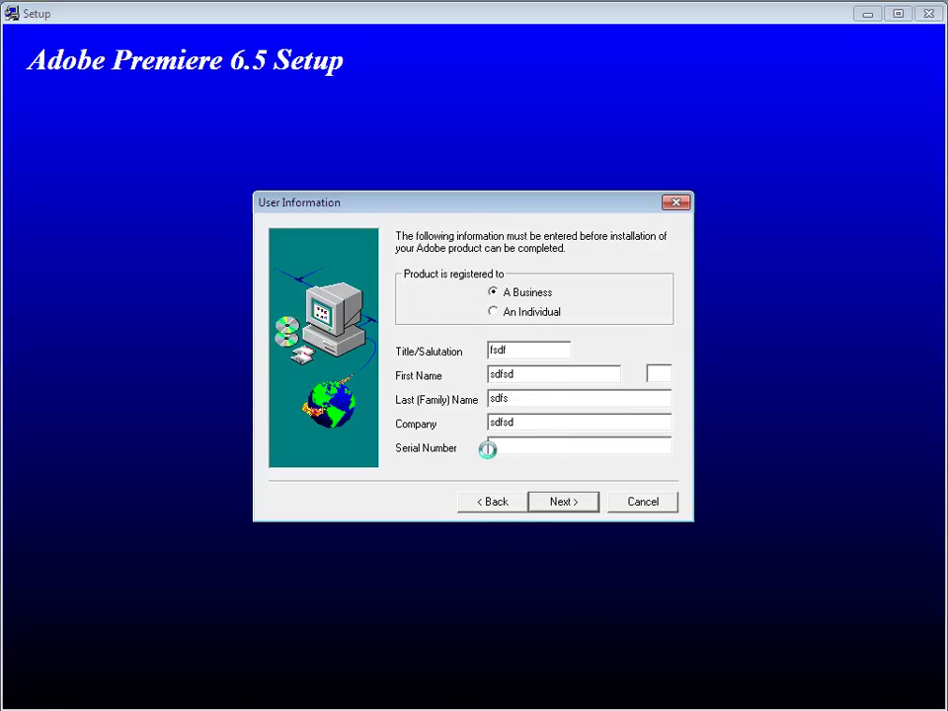
# - Paste the serial number from the DVD's Serial file into the form, confirm registration, and start copying
pyautogui.click(493, 449)
pyautogui.hotkey('alt', 'Tab')
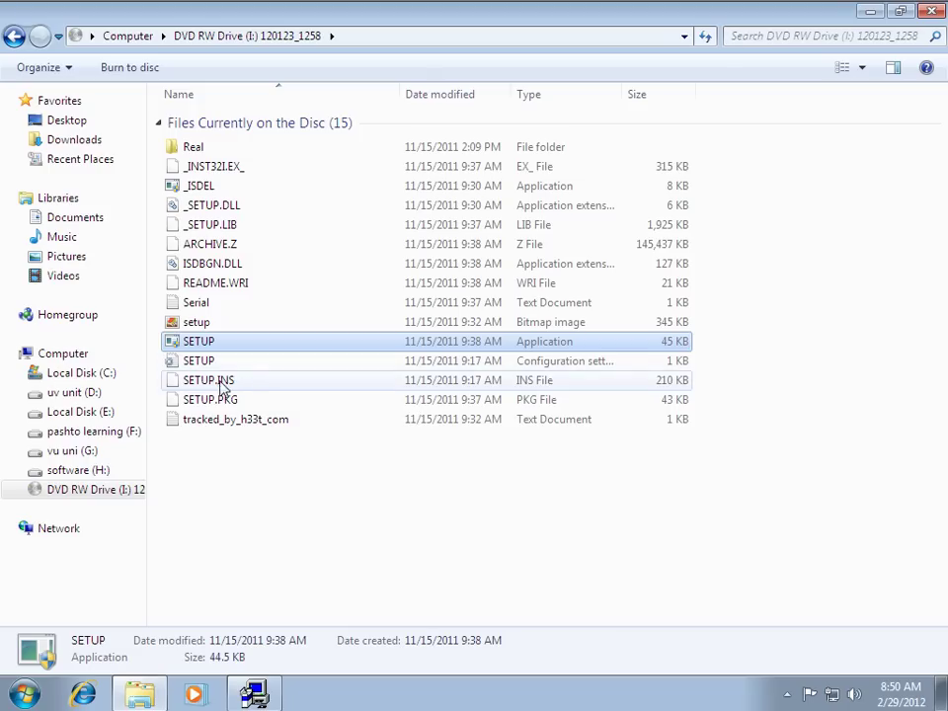
pyautogui.doubleClick(199, 305)
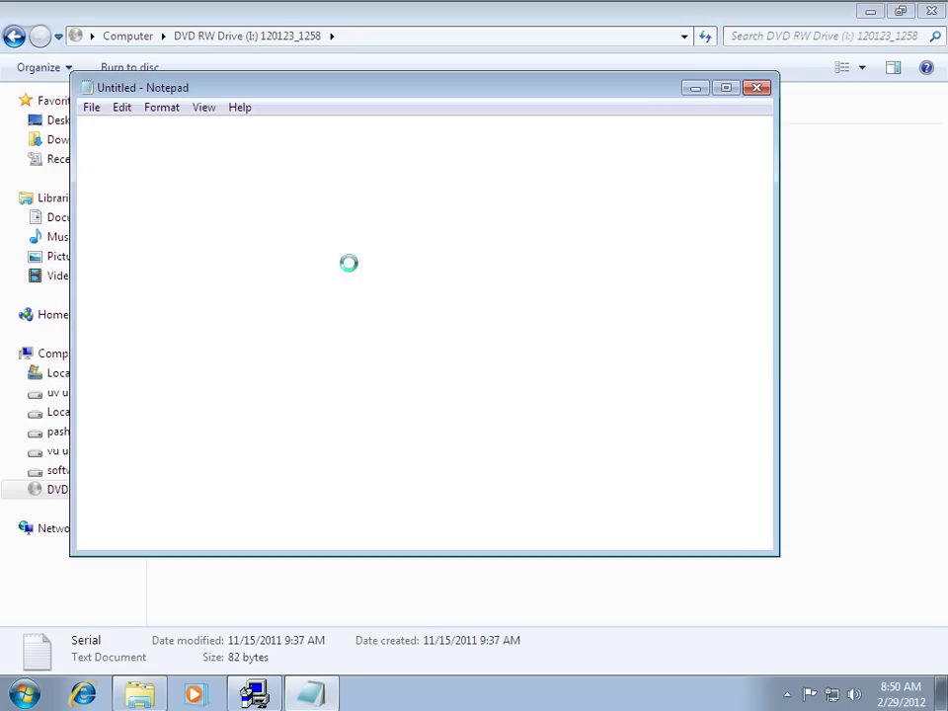
pyautogui.moveTo(235, 125); pyautogui.dragTo(101, 125)
pyautogui.hotkey('ctrl', 'c')
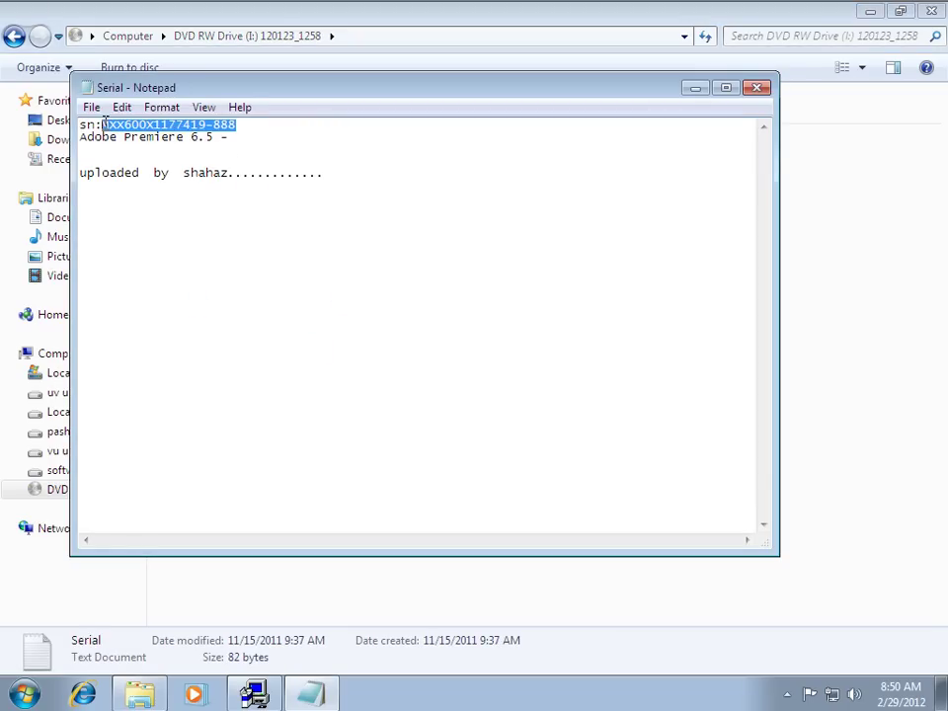
pyautogui.click(253, 694)
pyautogui.click(532, 442)
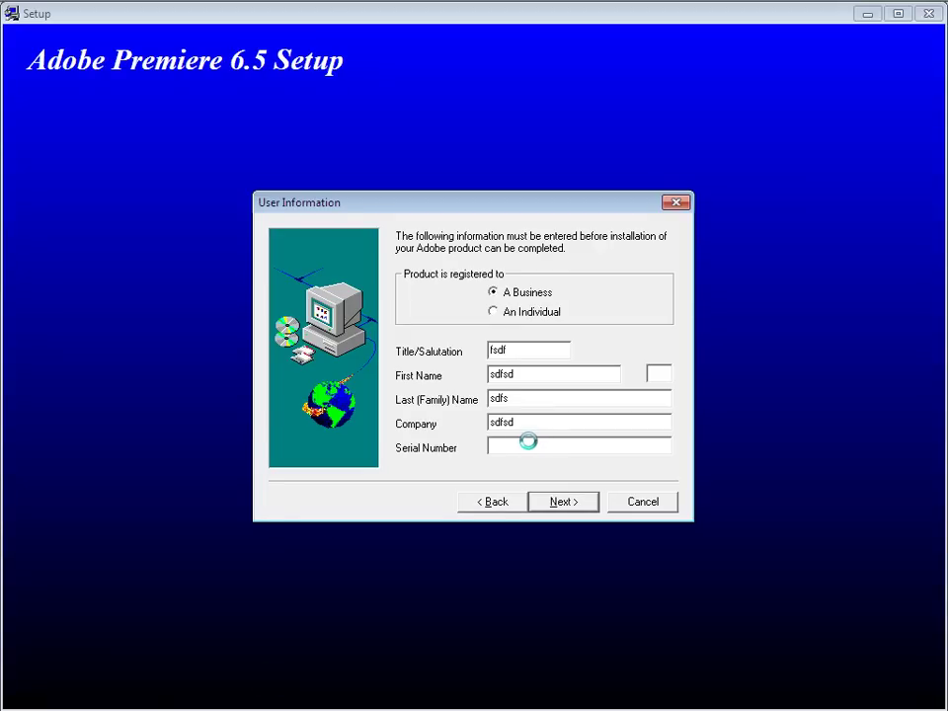
pyautogui.hotkey('ctrl', 'v')
pyautogui.click(575, 499)
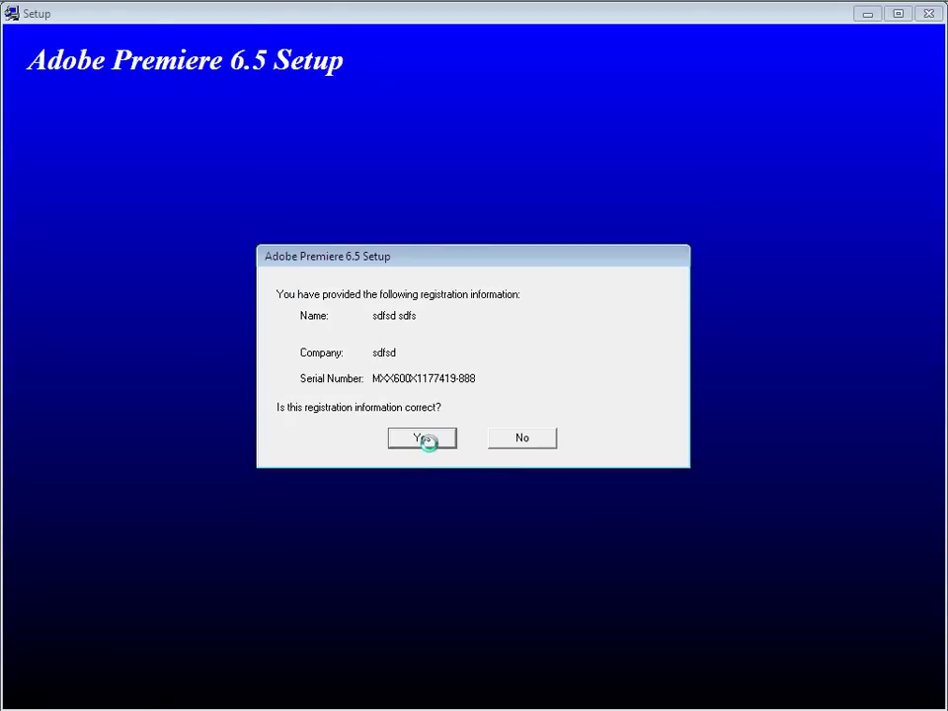
pyautogui.click(429, 441)
pyautogui.click(560, 502)
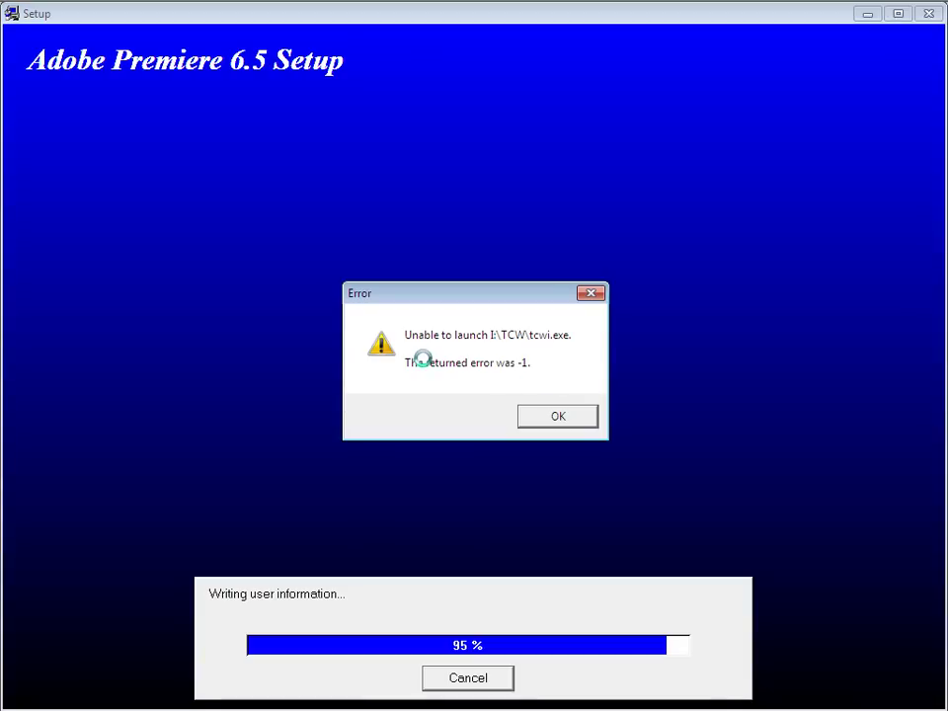
# - Dismiss the tcwi.exe and QuickTime errors, accept the RealMedia Export license and allow the old plug-in's removal
pyautogui.click(536, 412)
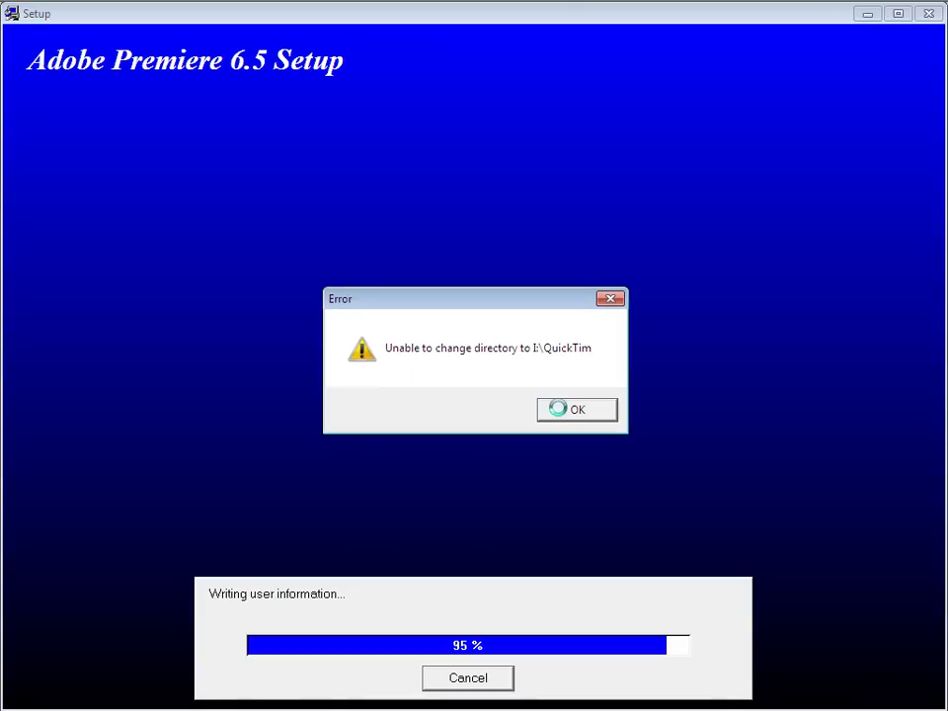
pyautogui.click(555, 408)
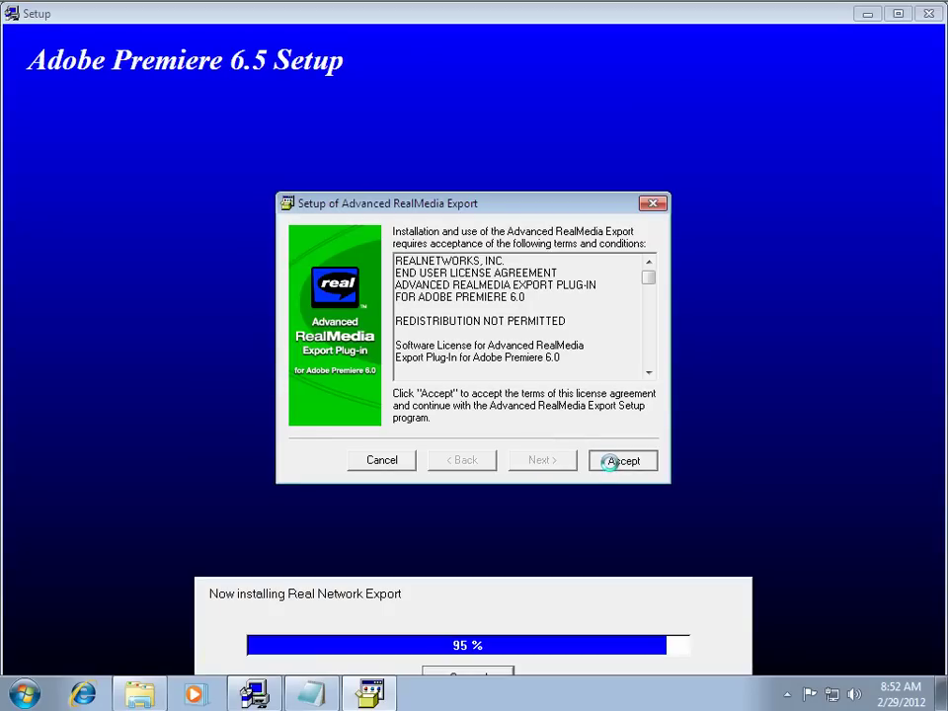
pyautogui.click(609, 459)
pyautogui.click(538, 395)
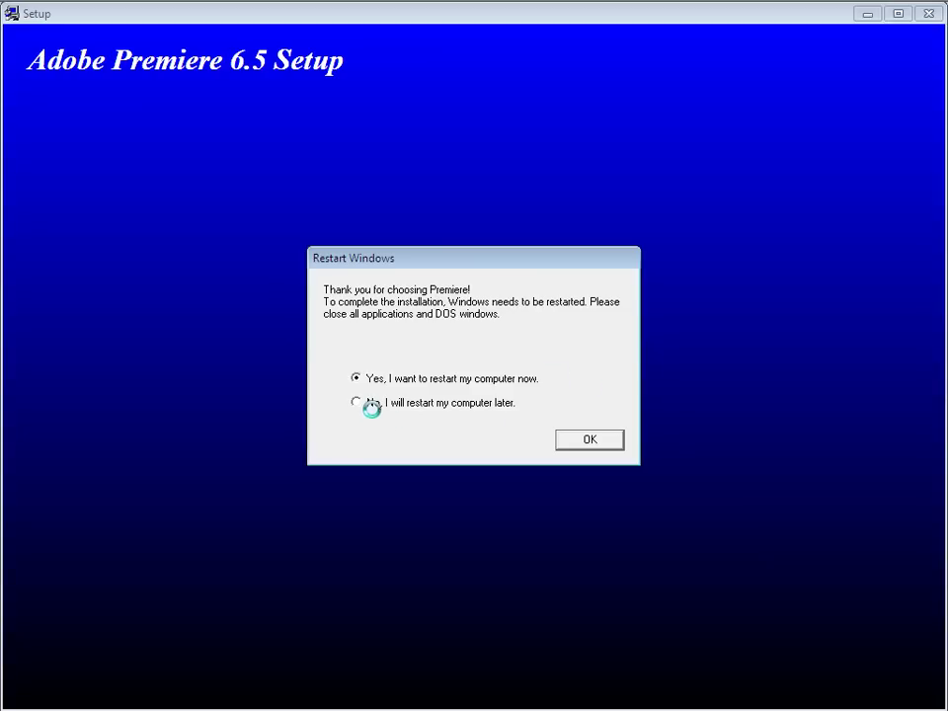
# - Choose 'No, I will restart later' and close the installer
pyautogui.click(385, 402)
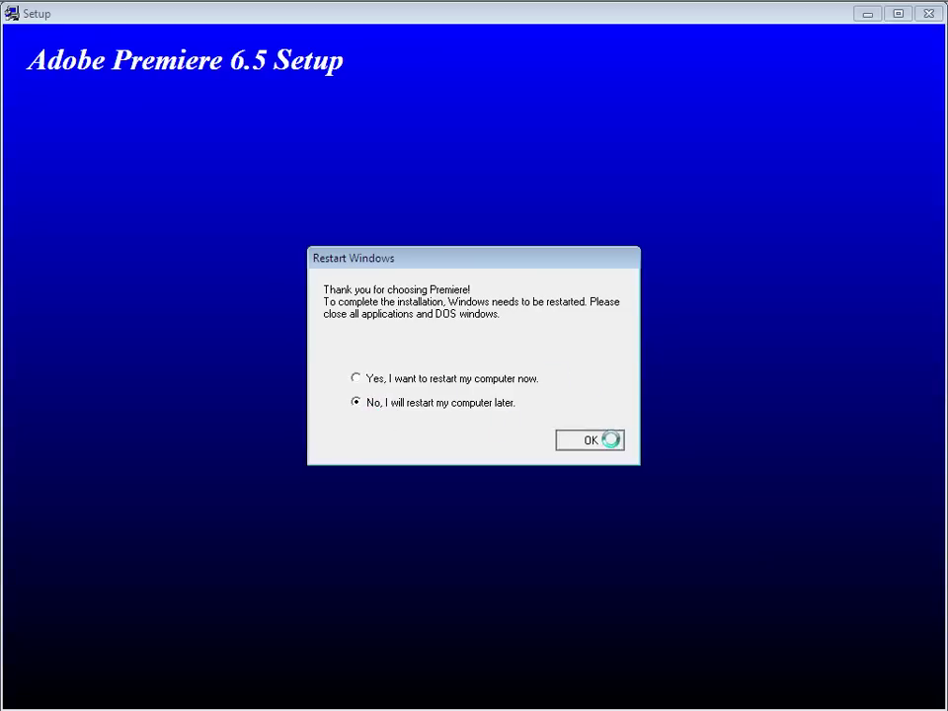
pyautogui.click(611, 440)
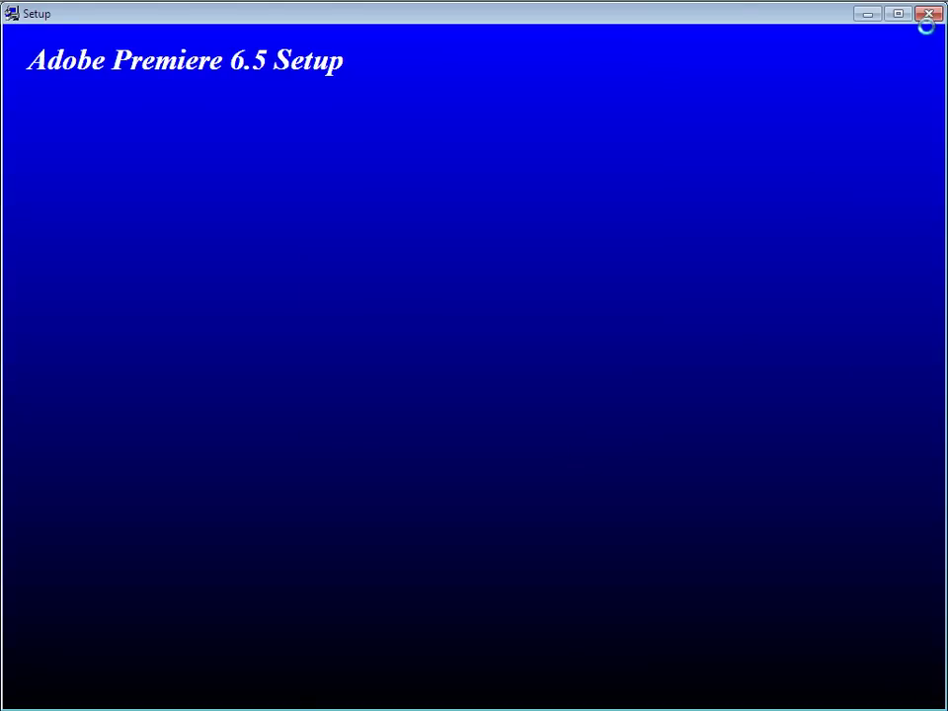
pyautogui.click(926, 16)
# - Close Notepad and Setup, then send Adobe Premiere 6.5 from Start > Adobe to the desktop as a shortcut
pyautogui.click(757, 90)
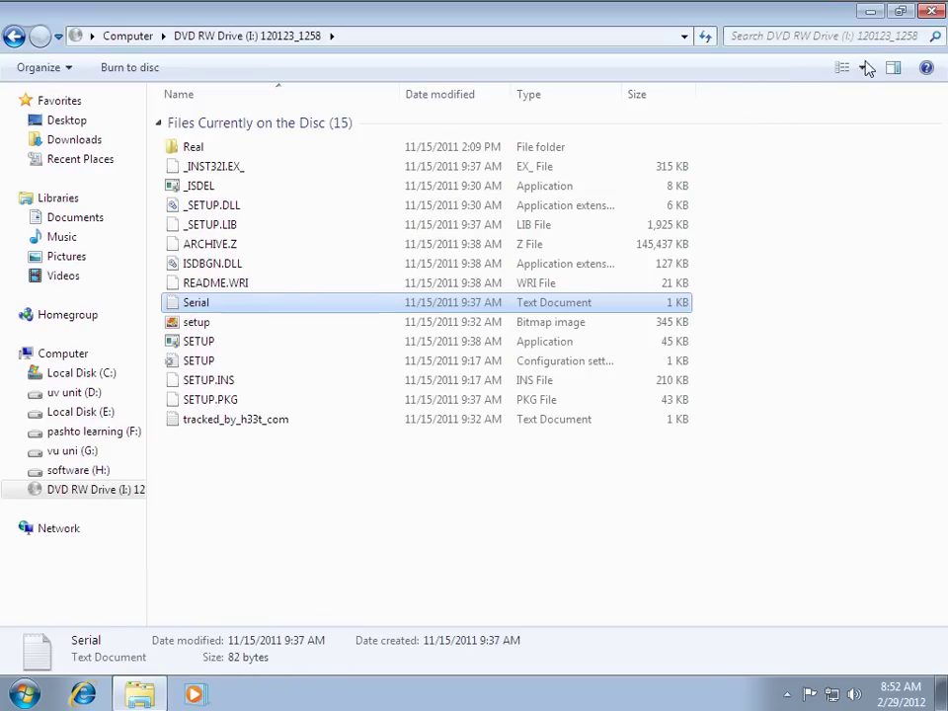
pyautogui.click(931, 12)
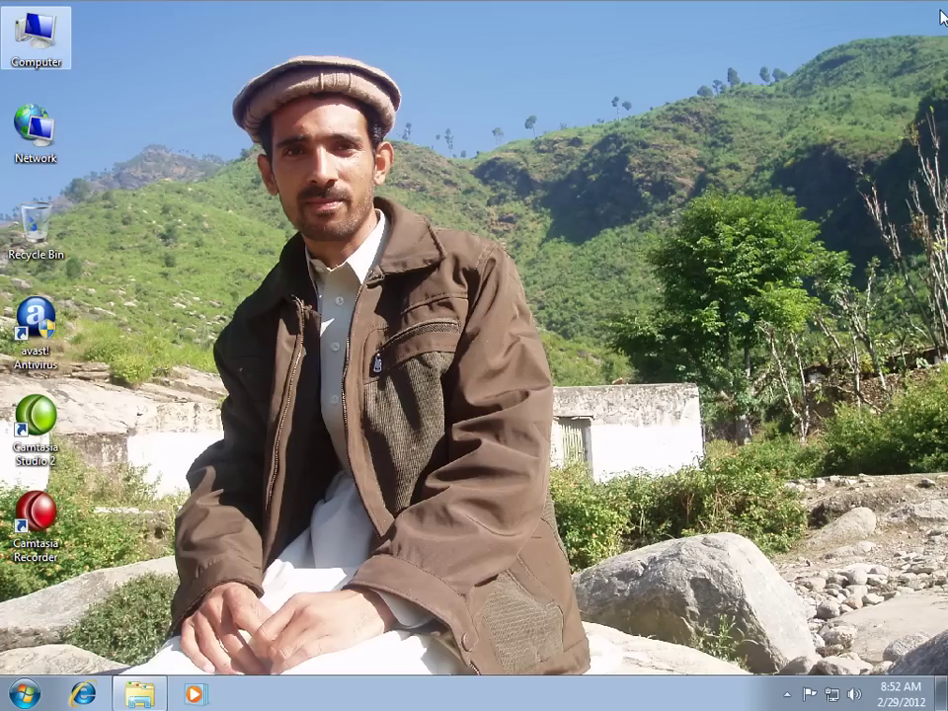
pyautogui.click(4, 695)
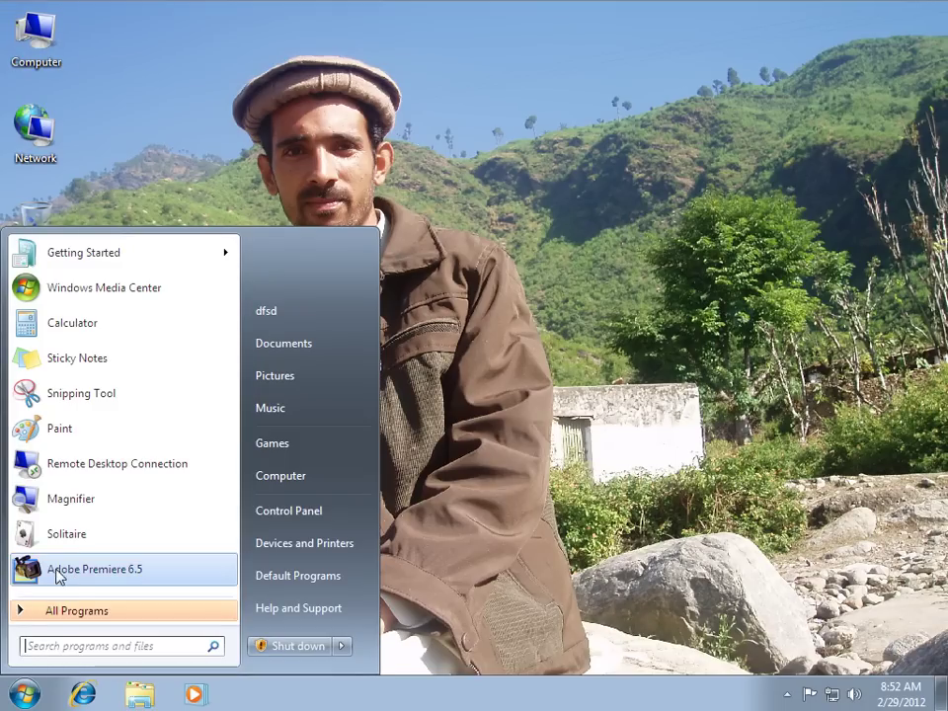
pyautogui.click(40, 612)
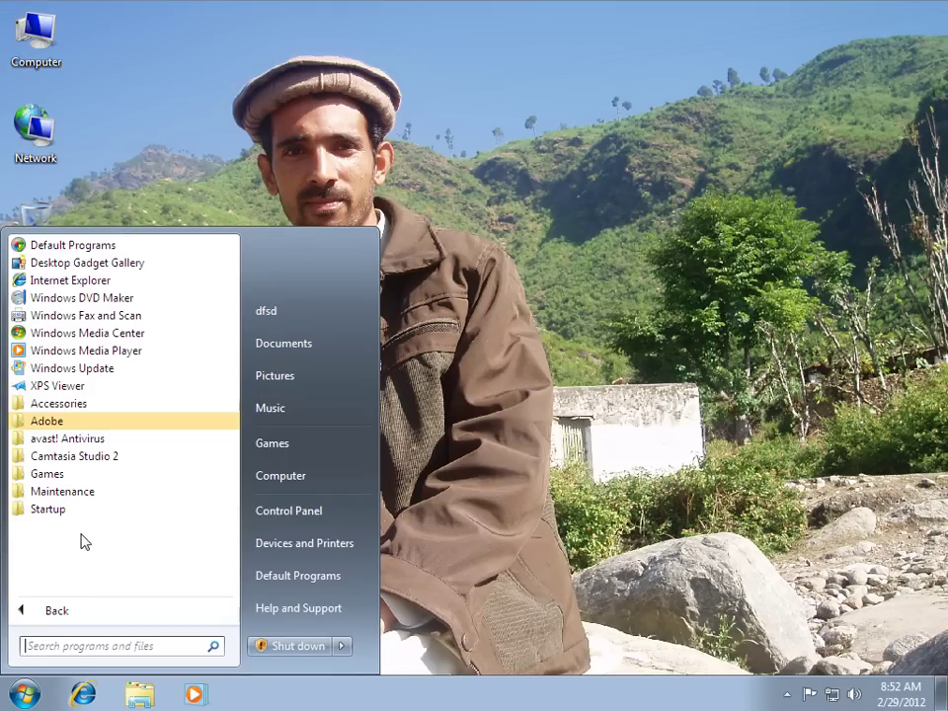
pyautogui.click(60, 422)
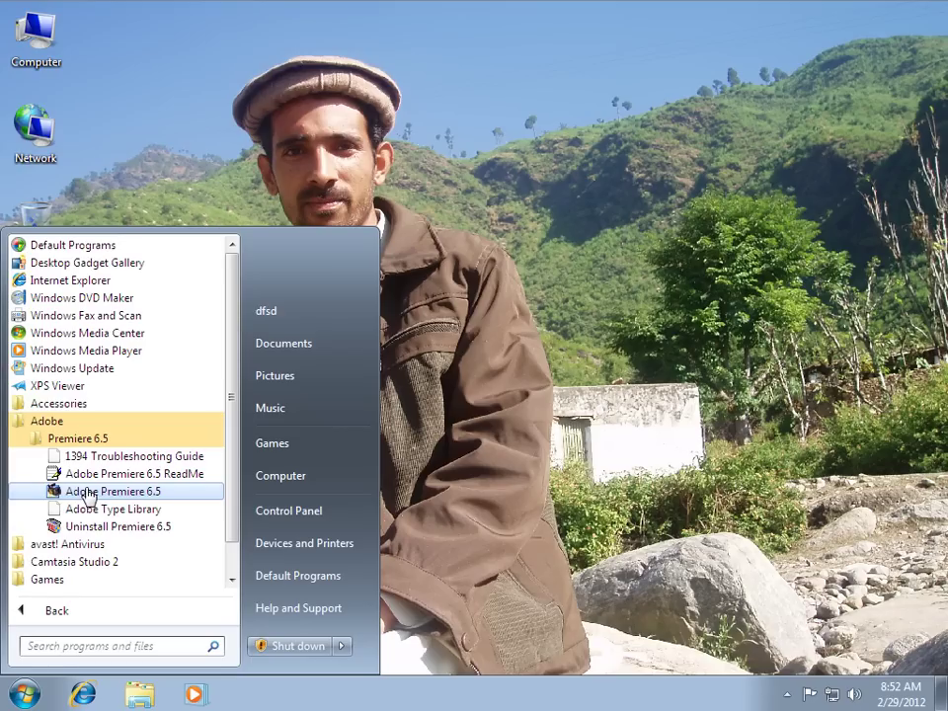
pyautogui.rightClick(86, 492)
pyautogui.moveTo(163, 352)
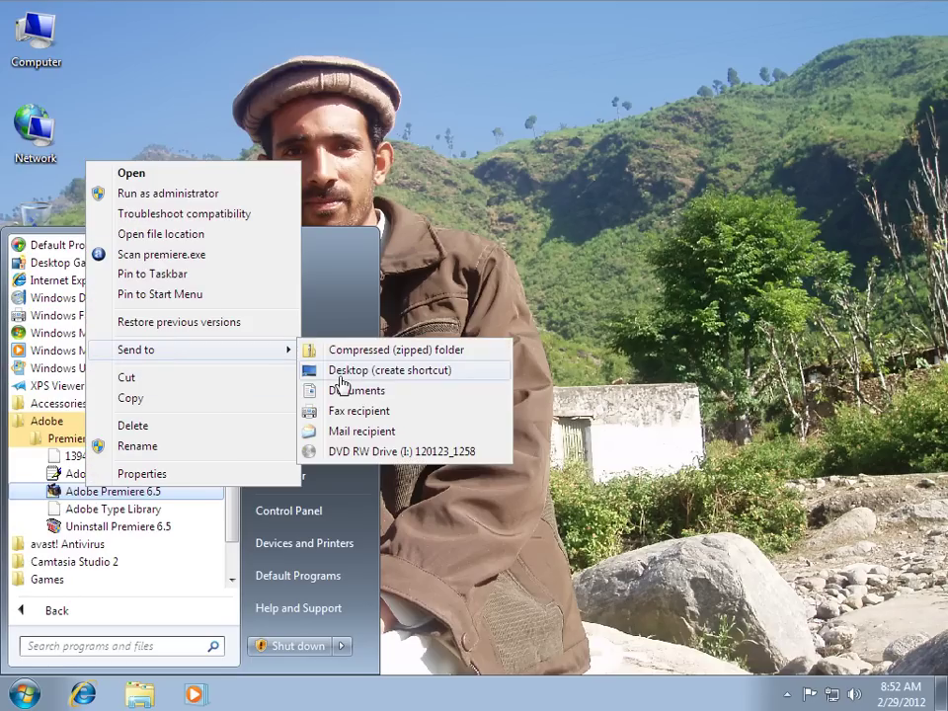
pyautogui.click(335, 383)
pyautogui.click(54, 617)
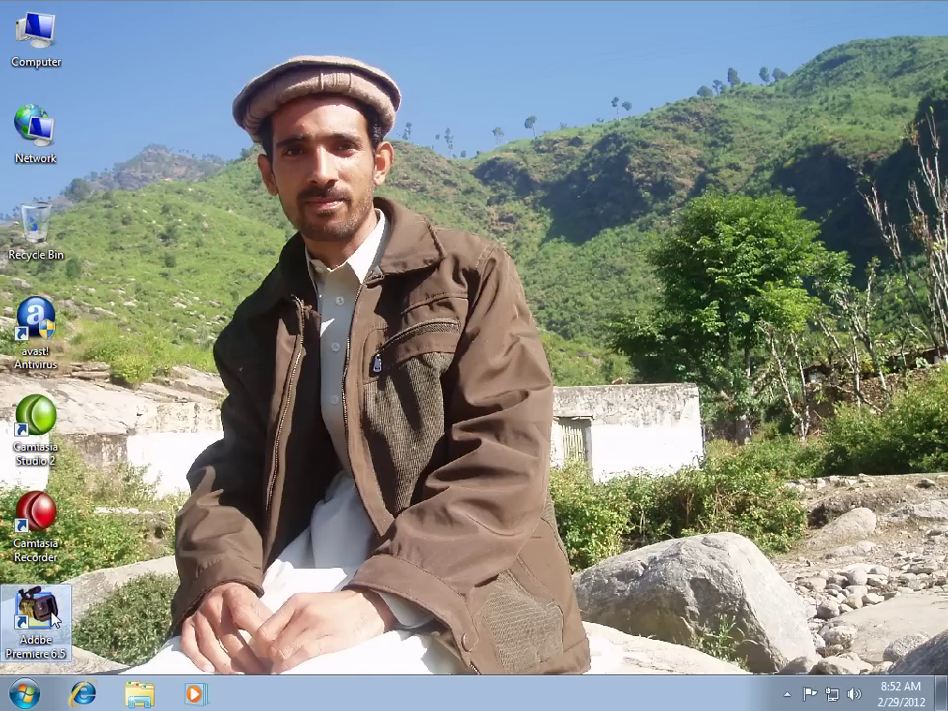
# - Launch Premiere past the QuickTime and registration prompts into an A/B Editing project with PAL Video for Windows
pyautogui.press('Return')
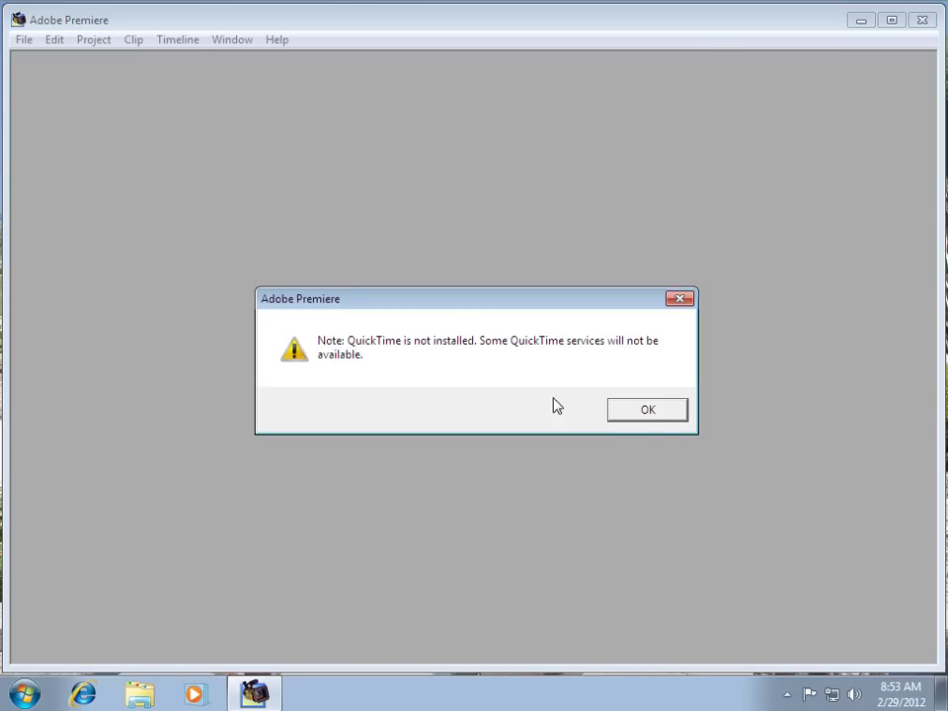
pyautogui.click(647, 410)
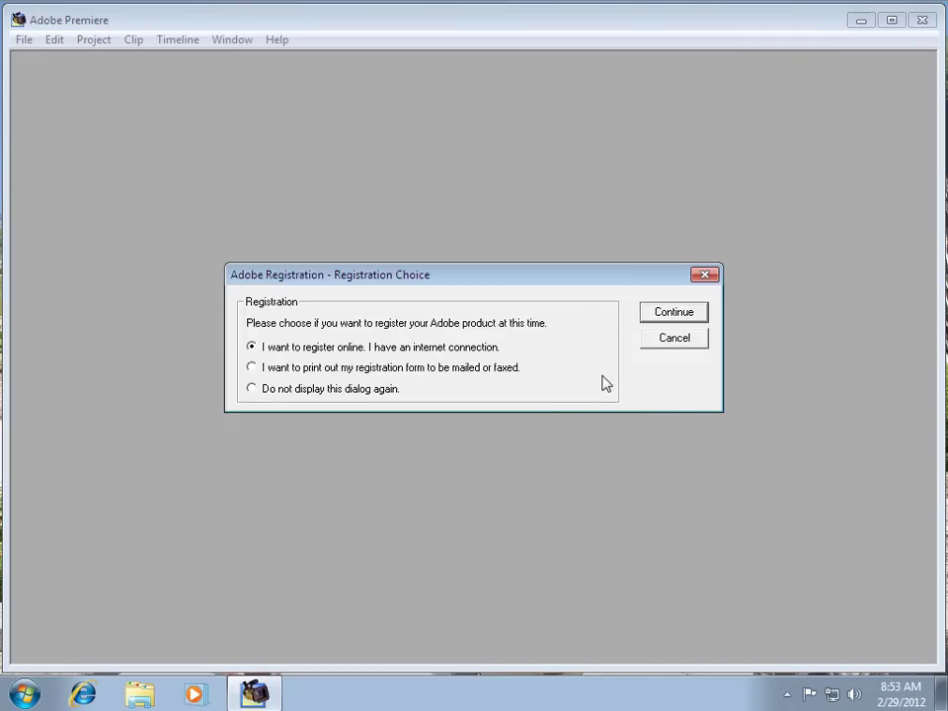
pyautogui.click(704, 316)
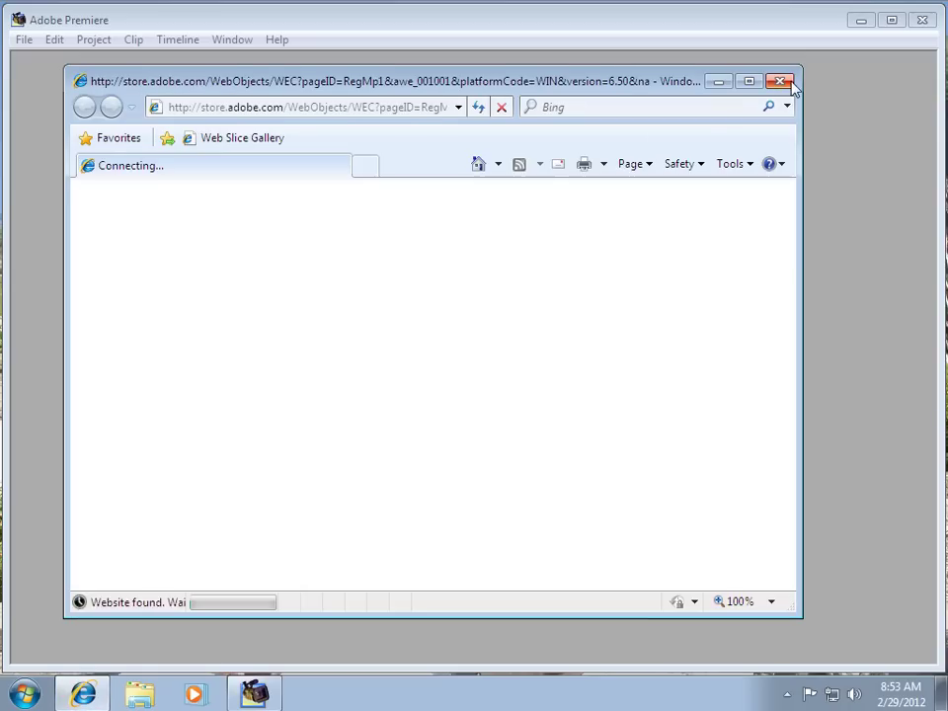
pyautogui.click(782, 80)
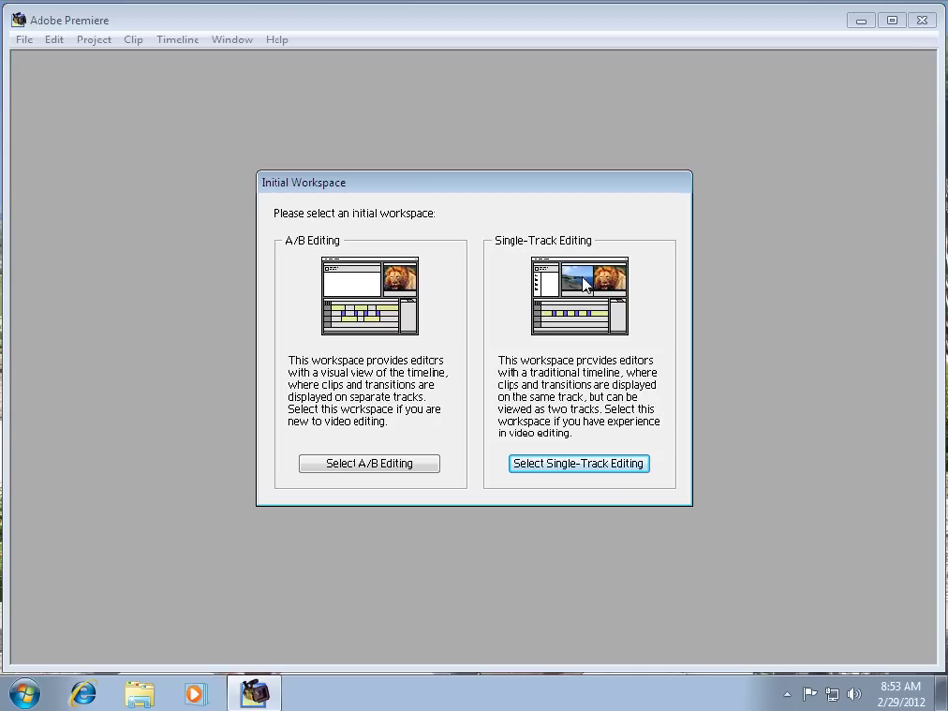
pyautogui.click(355, 464)
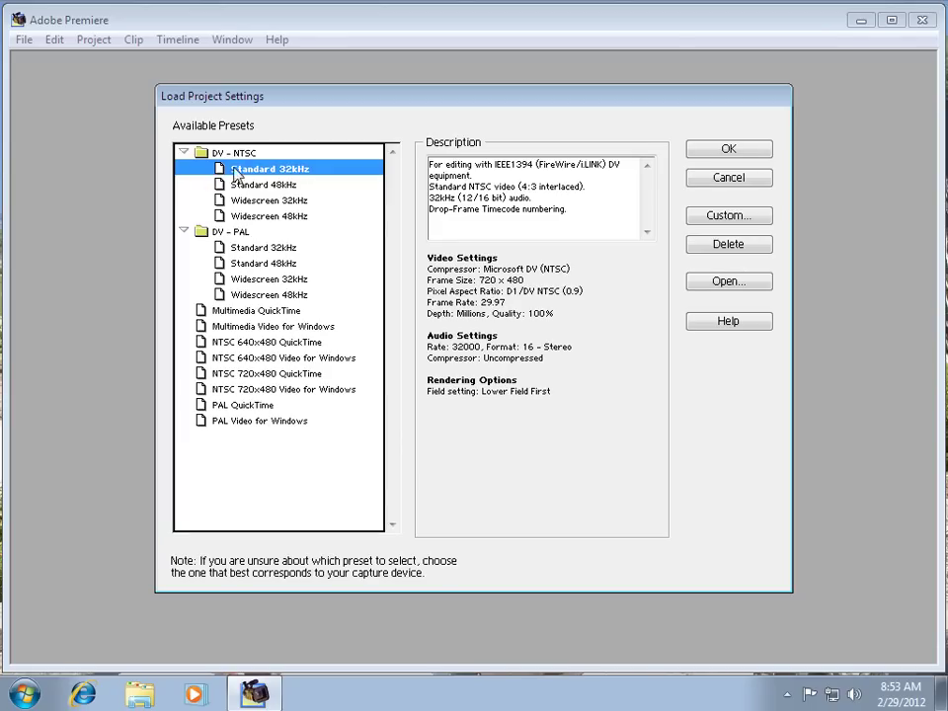
pyautogui.click(223, 422)
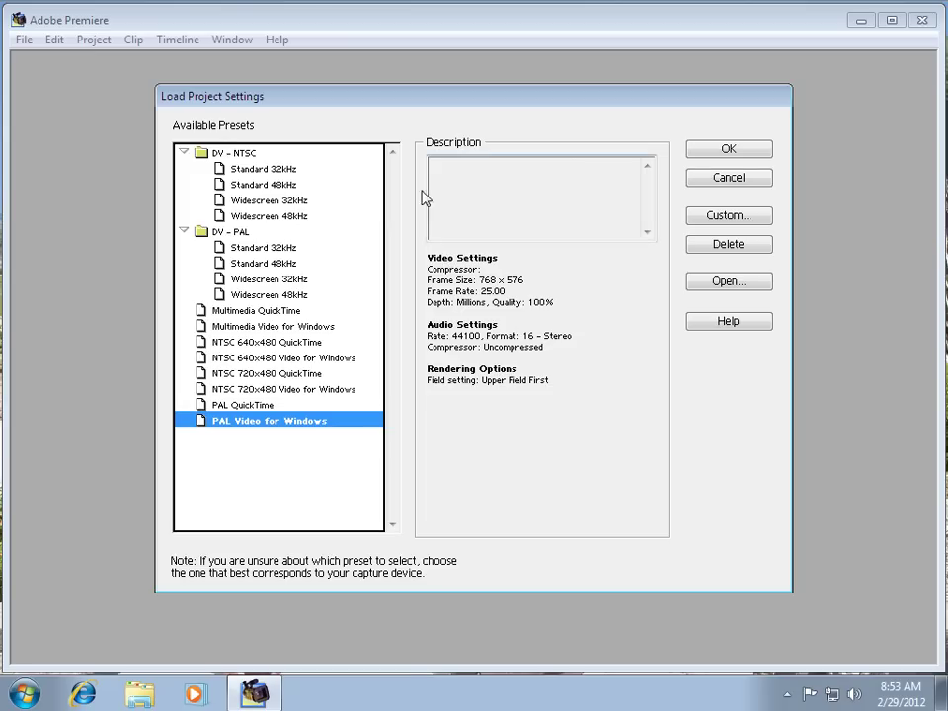
pyautogui.click(729, 150)
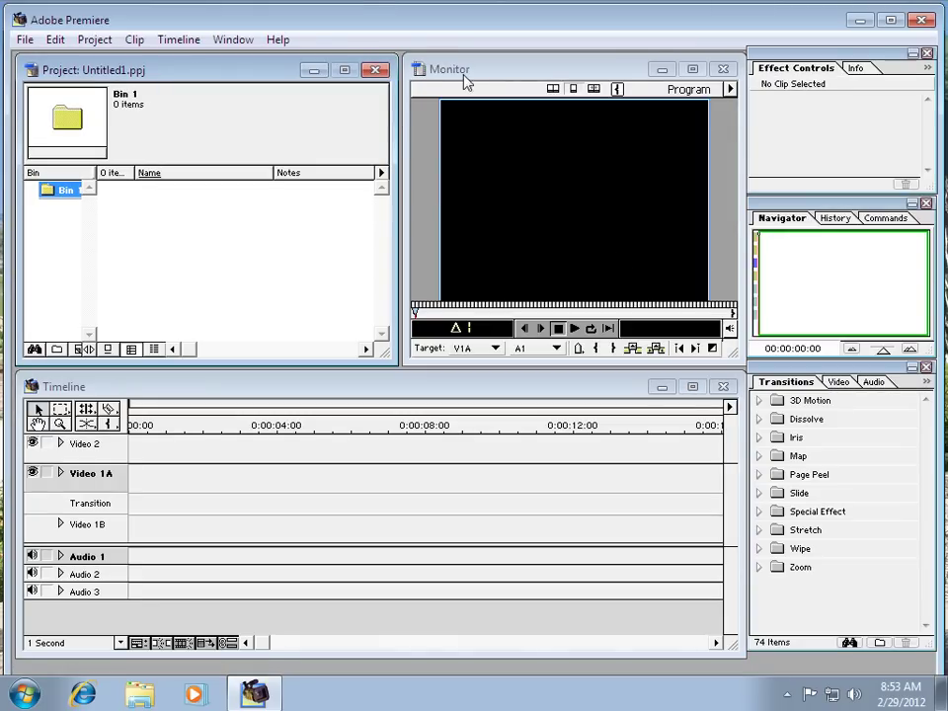
# - Reposition the Project and Monitor windows and move the Transitions palette over Navigator, made taller
pyautogui.moveTo(613, 76); pyautogui.dragTo(612, 79)
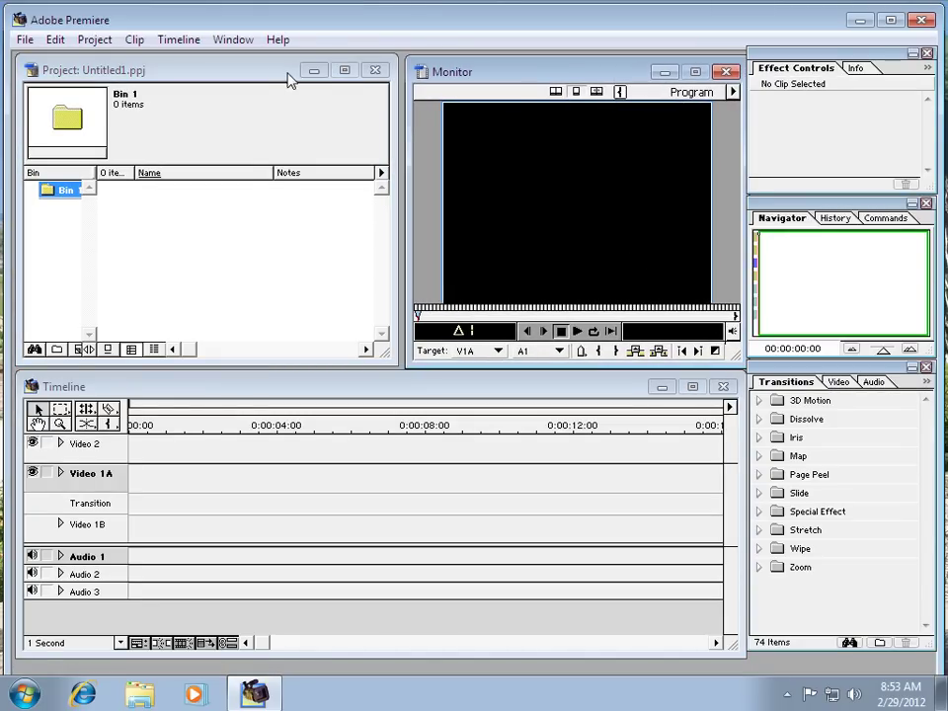
pyautogui.moveTo(289, 75); pyautogui.dragTo(246, 78)
pyautogui.moveTo(498, 79); pyautogui.dragTo(477, 79)
pyautogui.moveTo(221, 75)
pyautogui.mouseDown()
pyautogui.moveTo(242, 72)
pyautogui.moveTo(254, 54)
pyautogui.mouseUp()
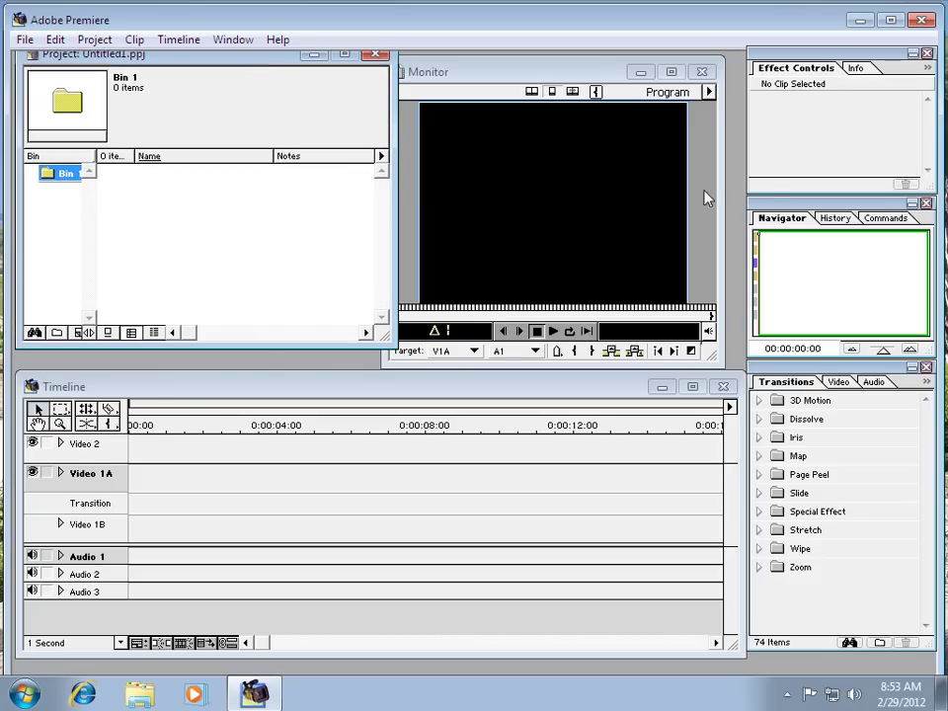
pyautogui.moveTo(806, 374); pyautogui.dragTo(801, 217)
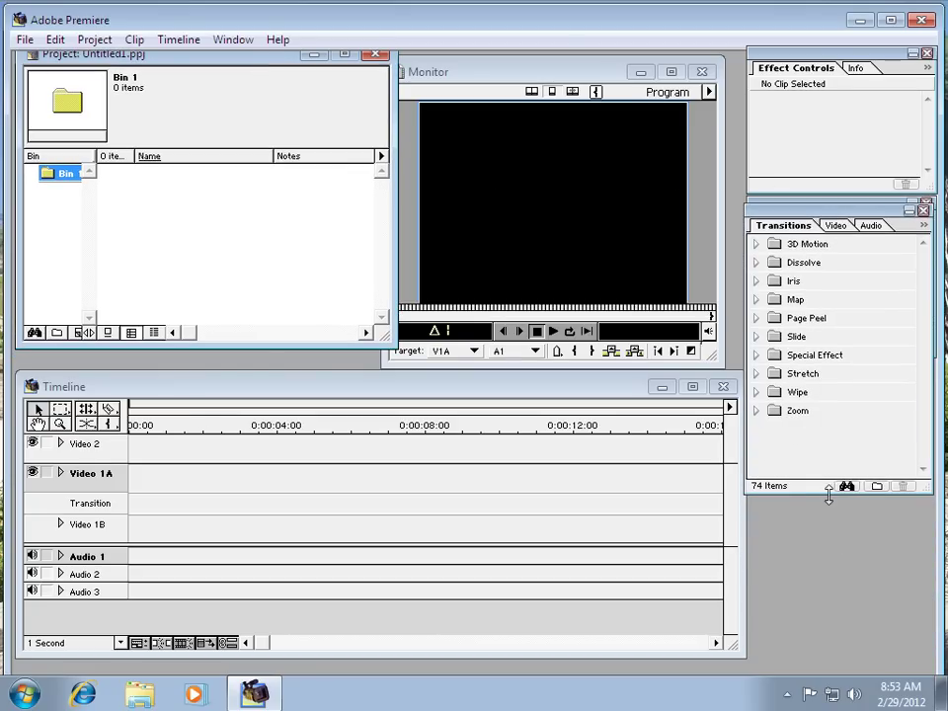
pyautogui.moveTo(828, 495); pyautogui.dragTo(818, 606)
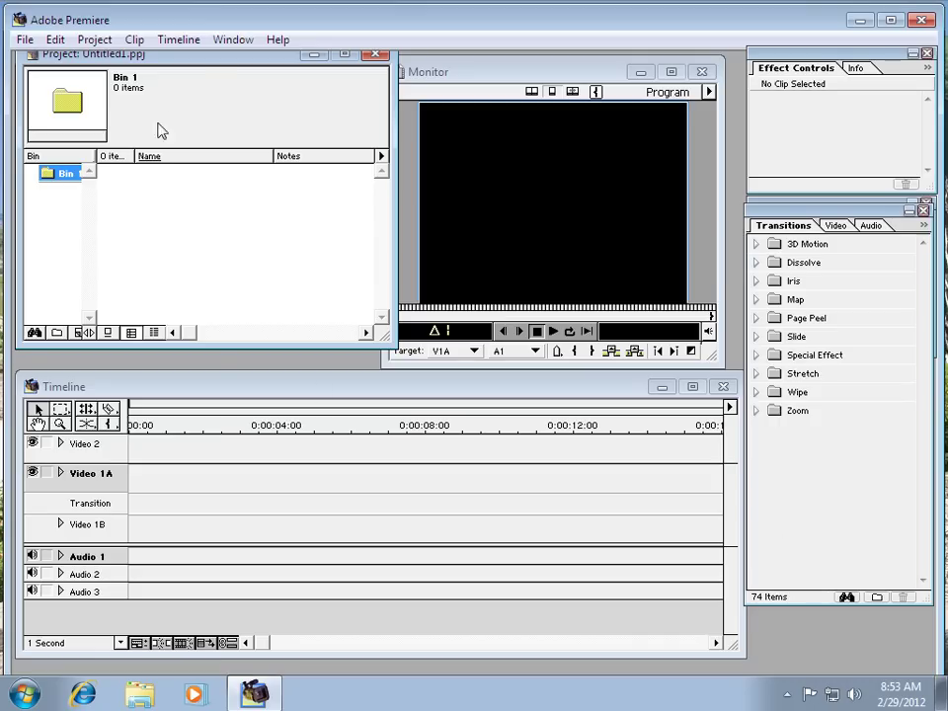
# - Adjust the Project and Timeline window positions, check the 3D Motion category, and open the import dialog
pyautogui.moveTo(207, 62); pyautogui.dragTo(209, 92)
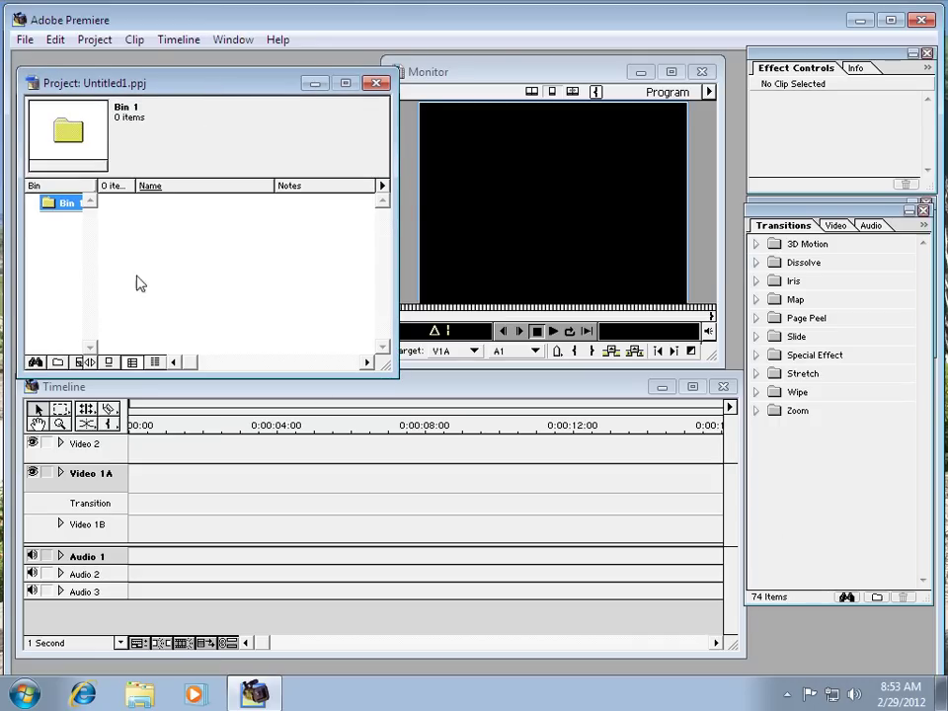
pyautogui.moveTo(207, 87); pyautogui.dragTo(205, 62)
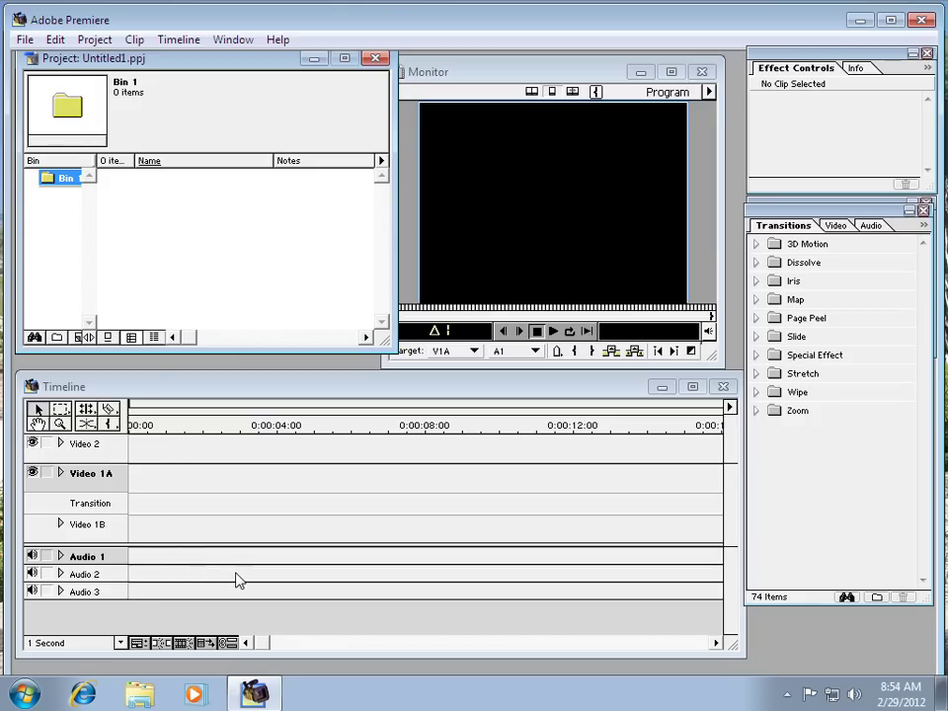
pyautogui.moveTo(153, 394); pyautogui.dragTo(151, 402)
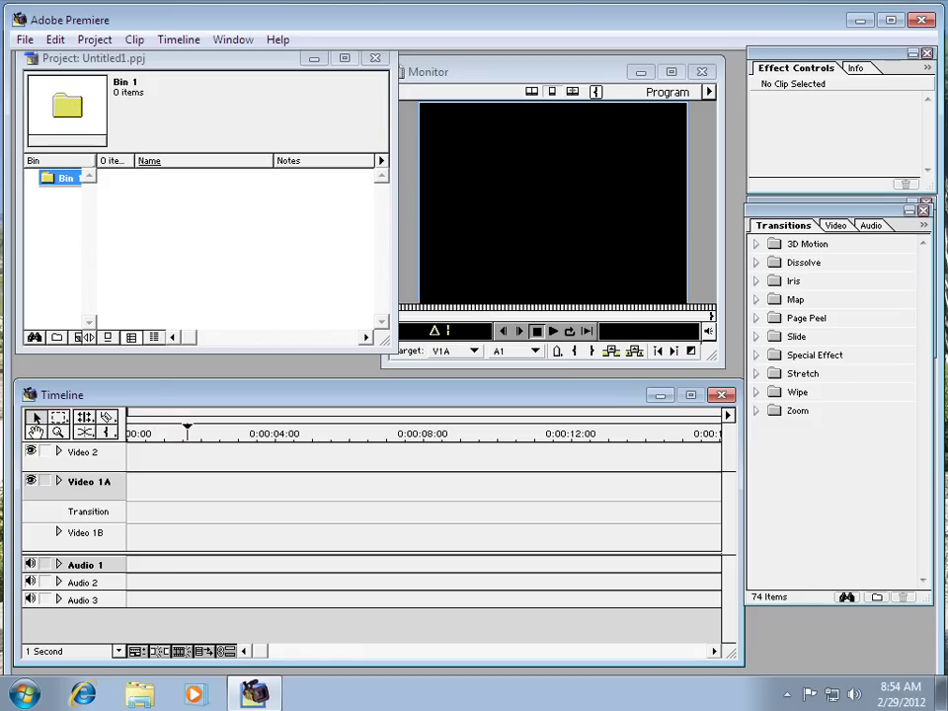
pyautogui.moveTo(209, 396)
pyautogui.mouseDown()
pyautogui.moveTo(199, 391)
pyautogui.moveTo(270, 409)
pyautogui.mouseUp()
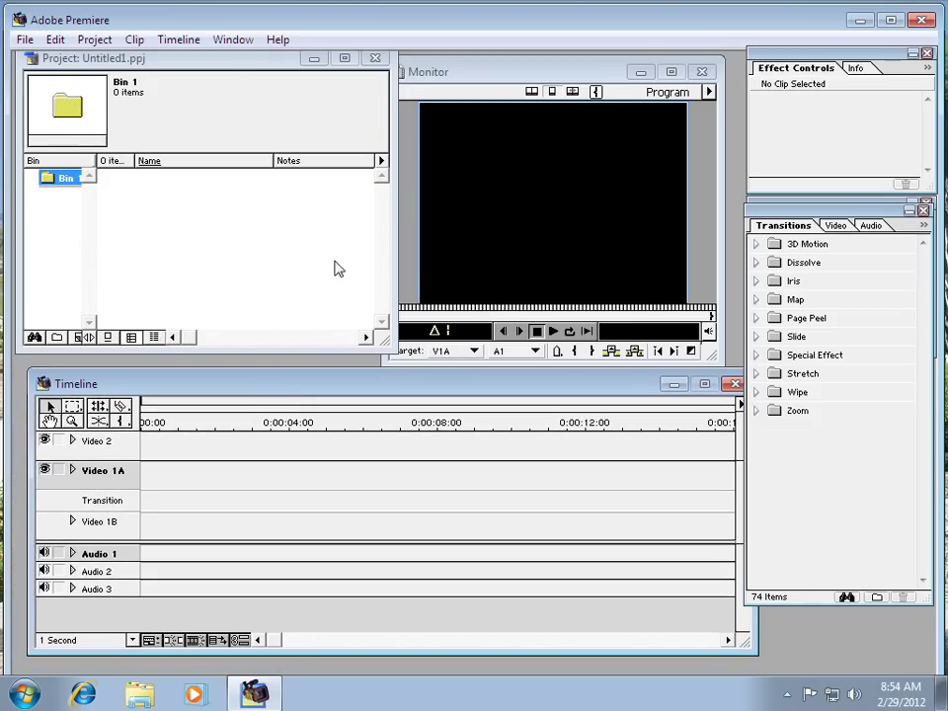
pyautogui.moveTo(257, 71); pyautogui.dragTo(250, 80)
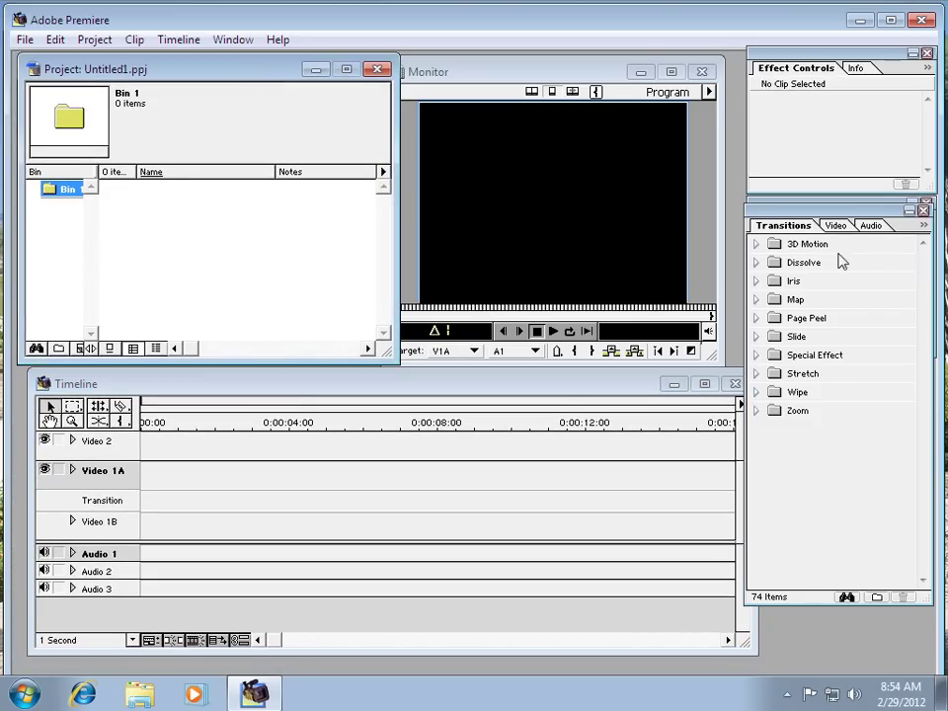
pyautogui.click(759, 249)
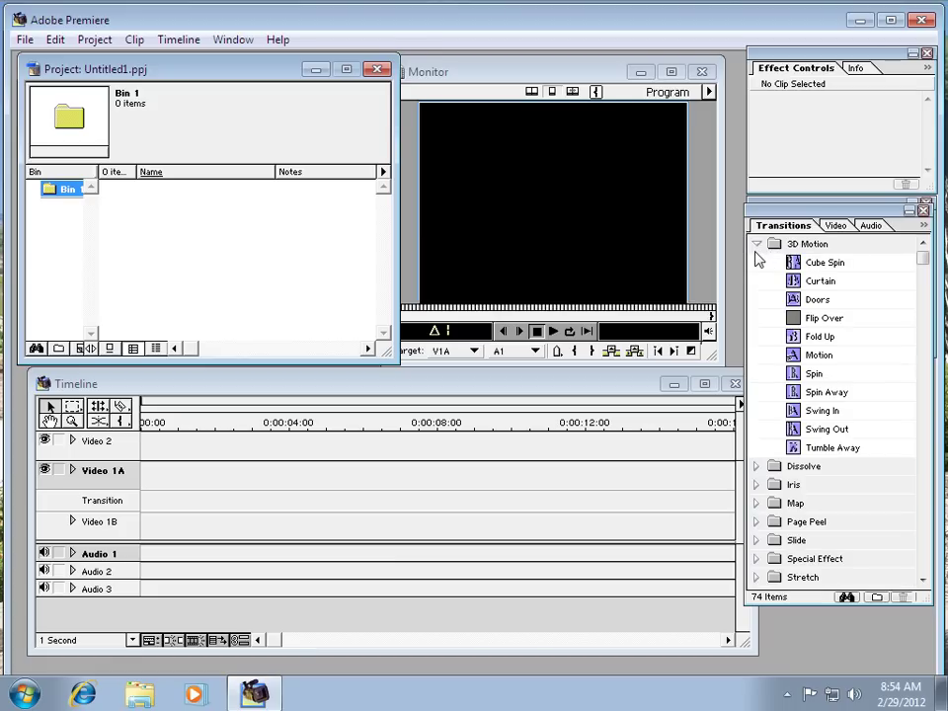
pyautogui.click(756, 249)
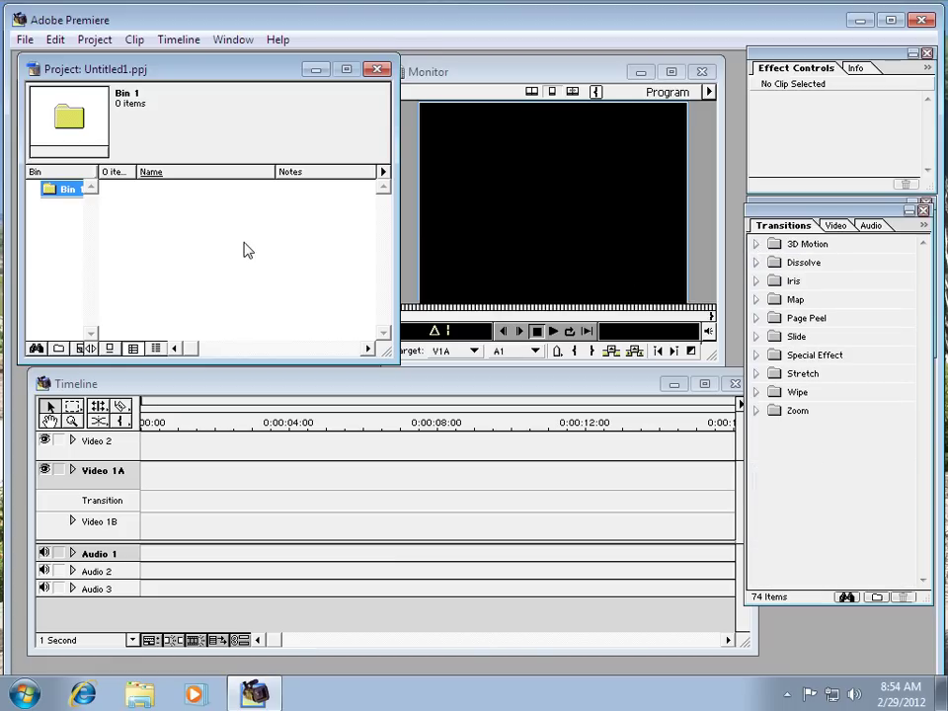
pyautogui.doubleClick(276, 239)
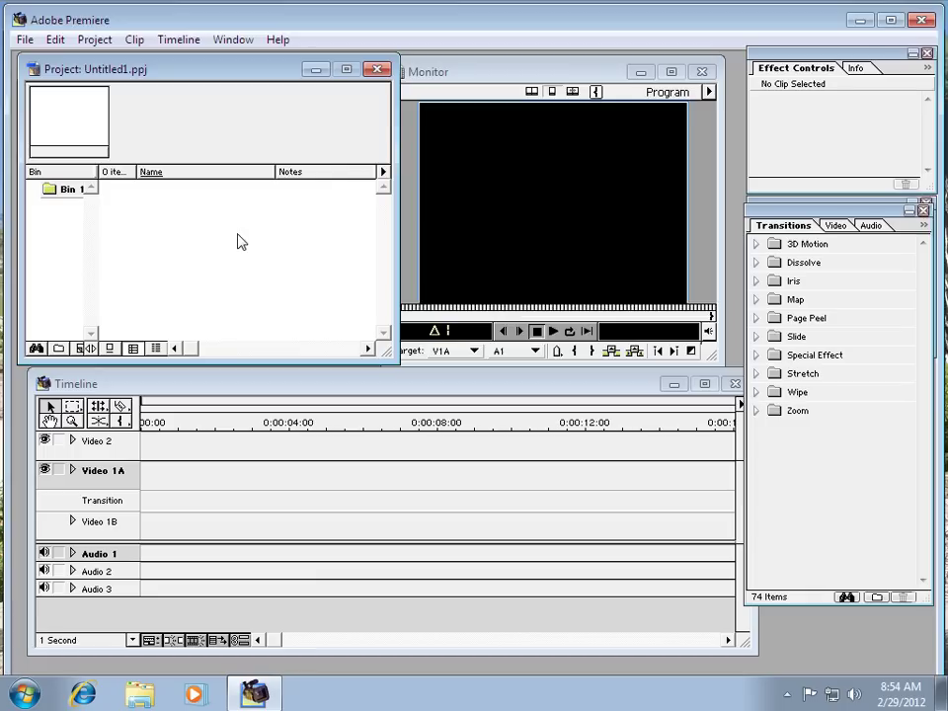
pyautogui.doubleClick(242, 245)
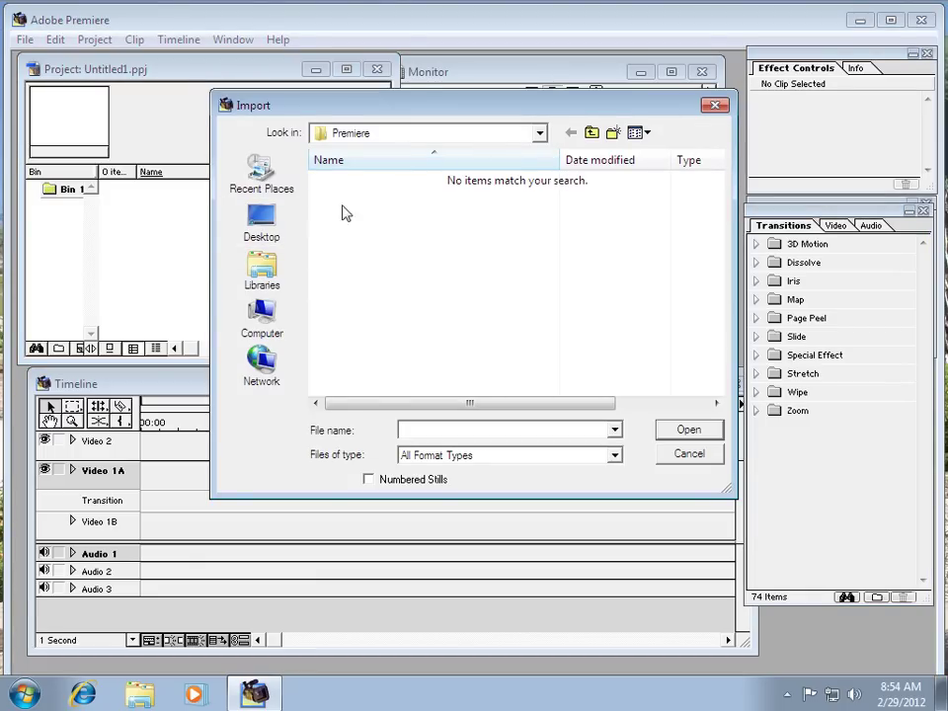
pyautogui.click(481, 136)
pyautogui.click(479, 139)
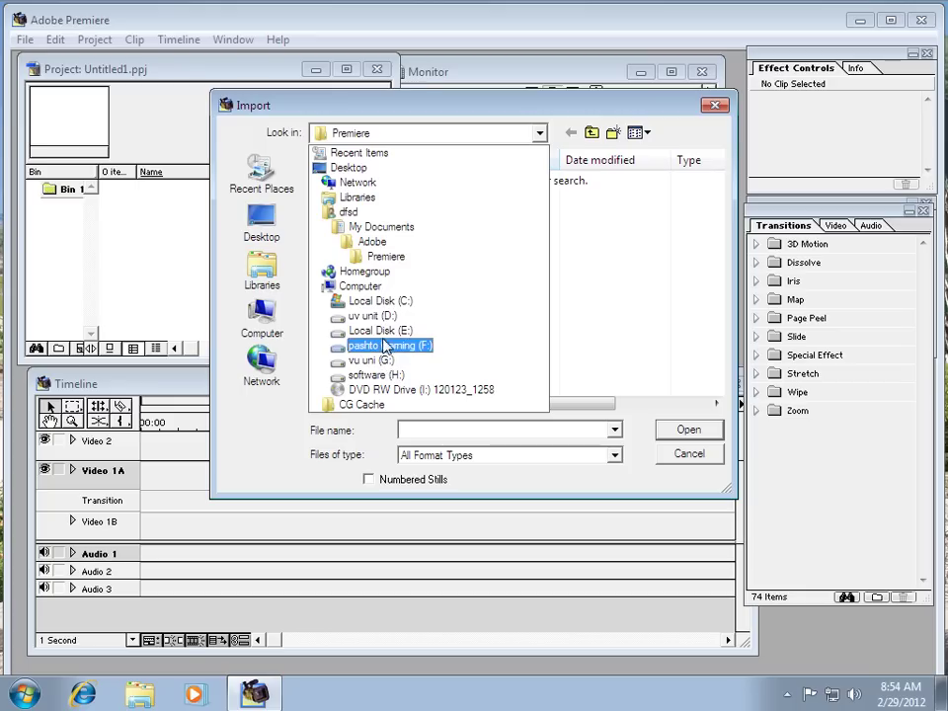
pyautogui.click(384, 347)
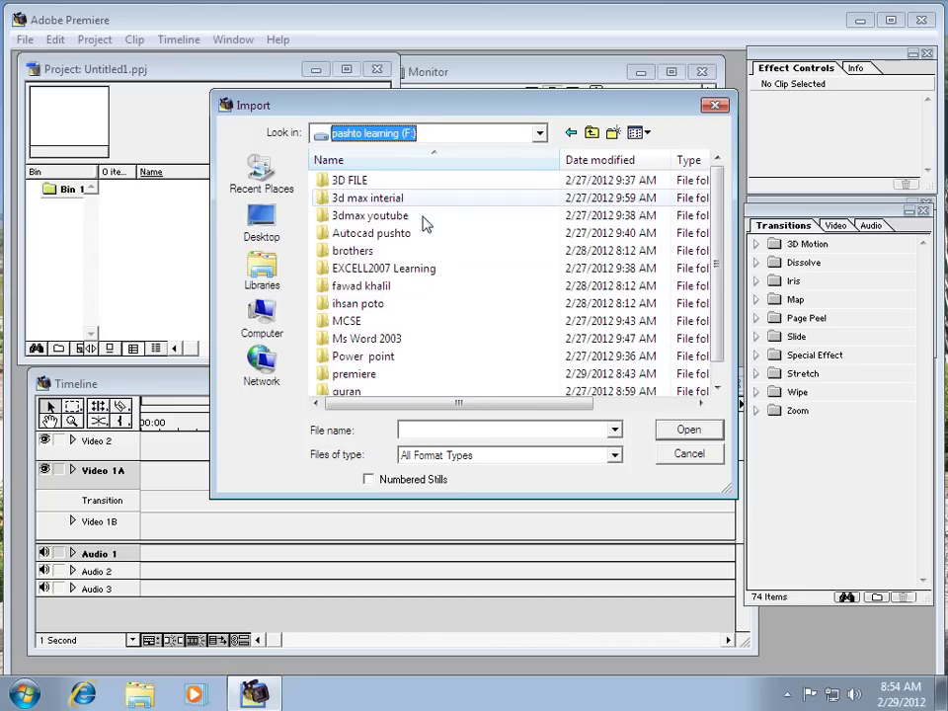
pyautogui.scroll(-1, 715, 237)
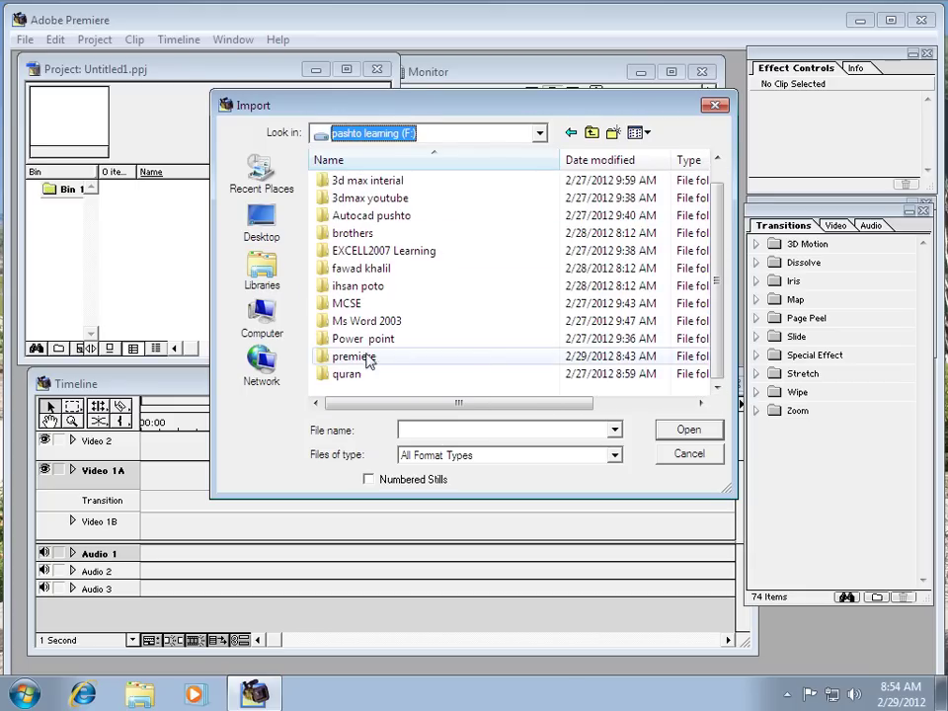
pyautogui.doubleClick(359, 269)
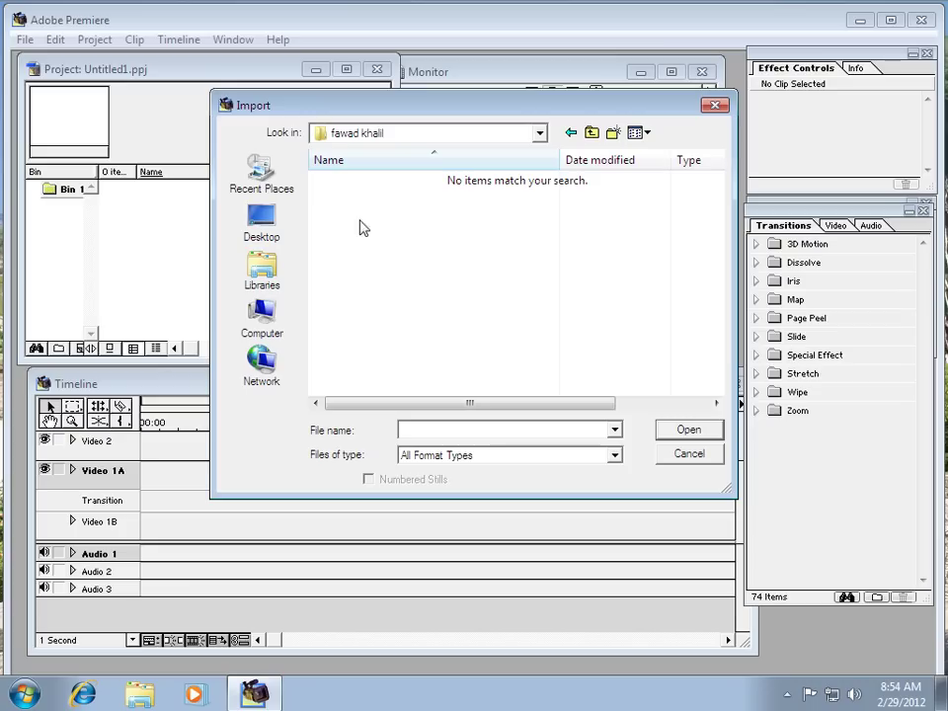
pyautogui.click(498, 457)
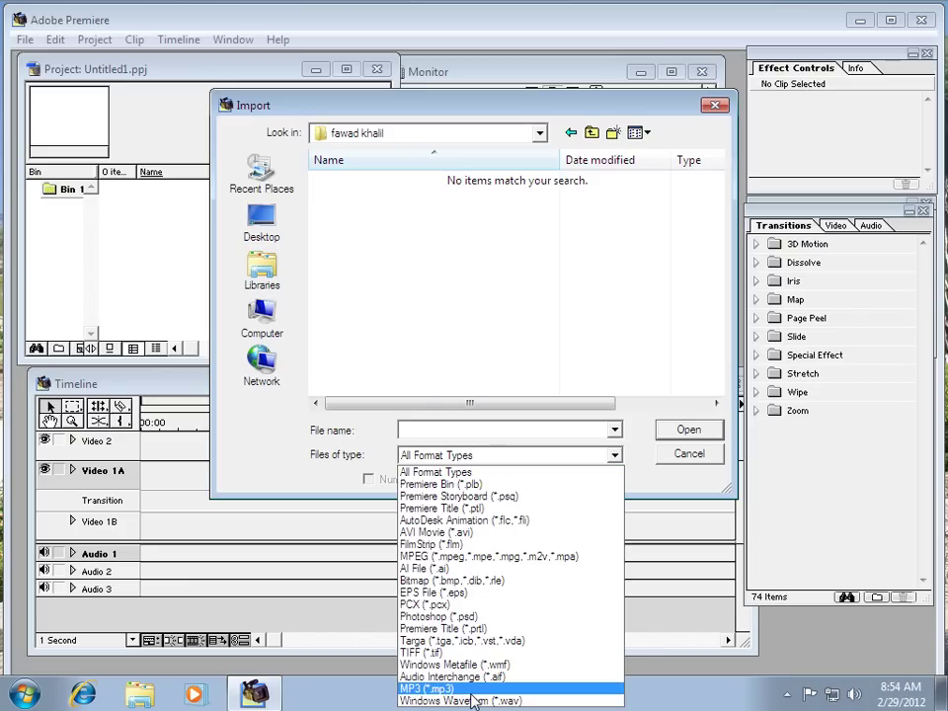
pyautogui.click(484, 485)
pyautogui.click(486, 459)
pyautogui.click(464, 500)
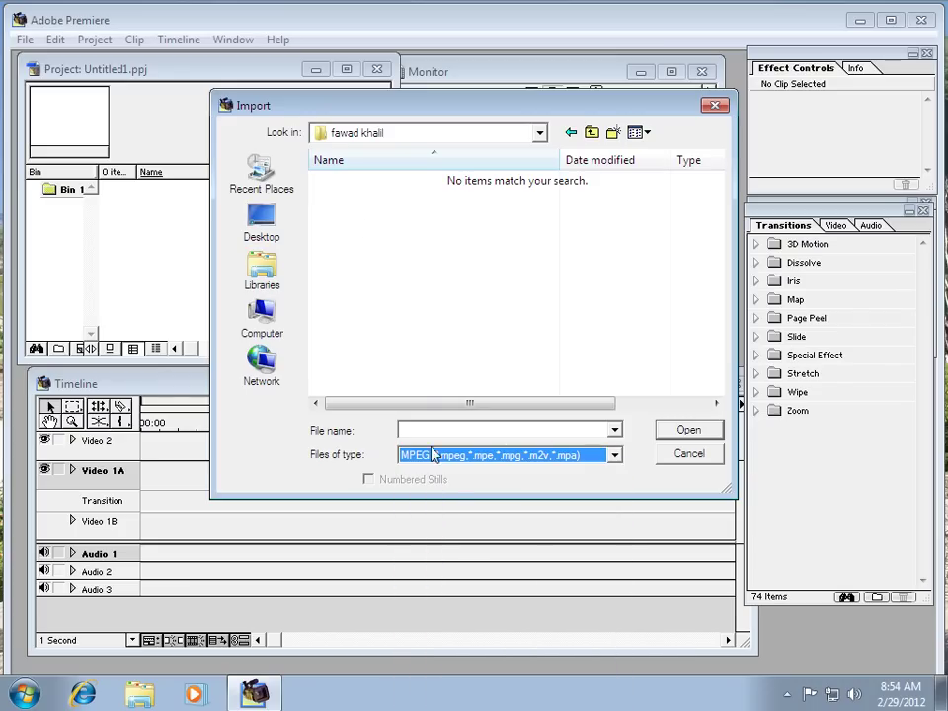
# - Switch to software (H:) and navigate into 07 Basat Ke Din Aye and its Art subfolders
pyautogui.click(434, 132)
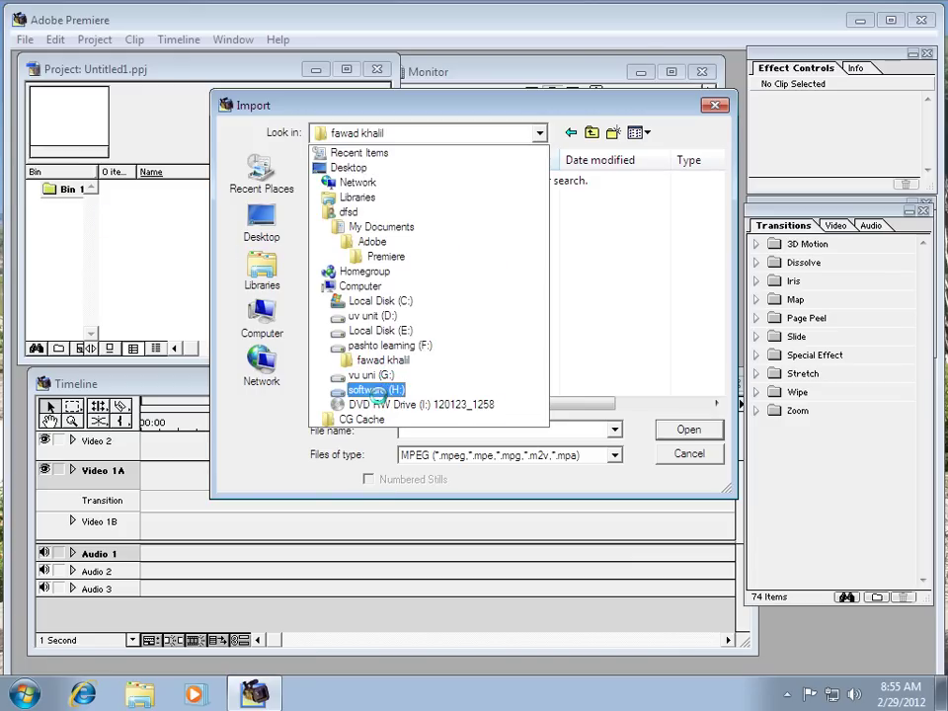
pyautogui.click(380, 390)
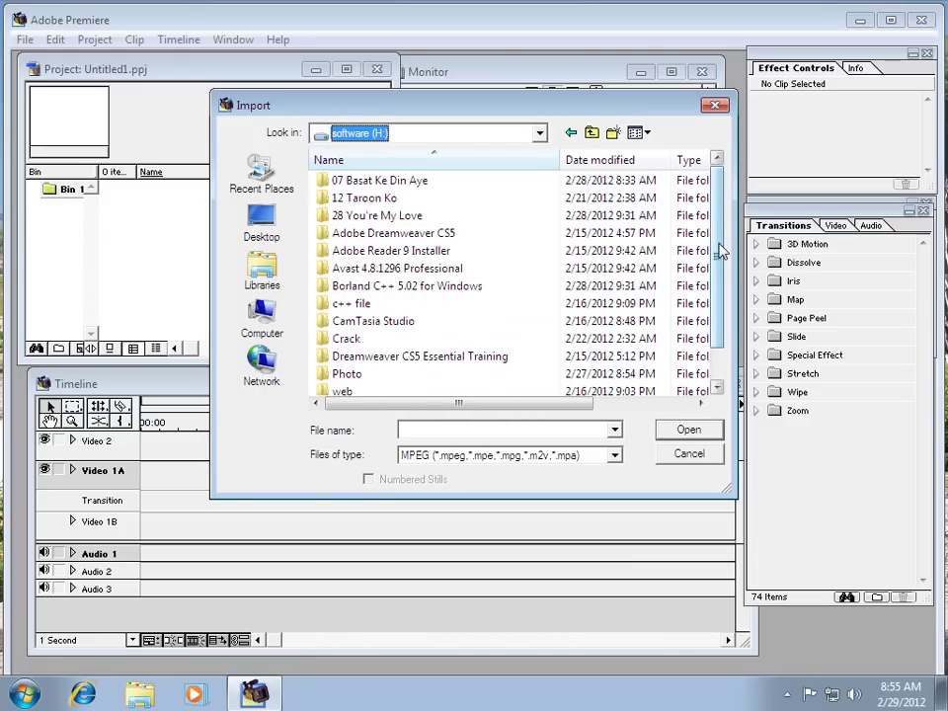
pyautogui.doubleClick(422, 182)
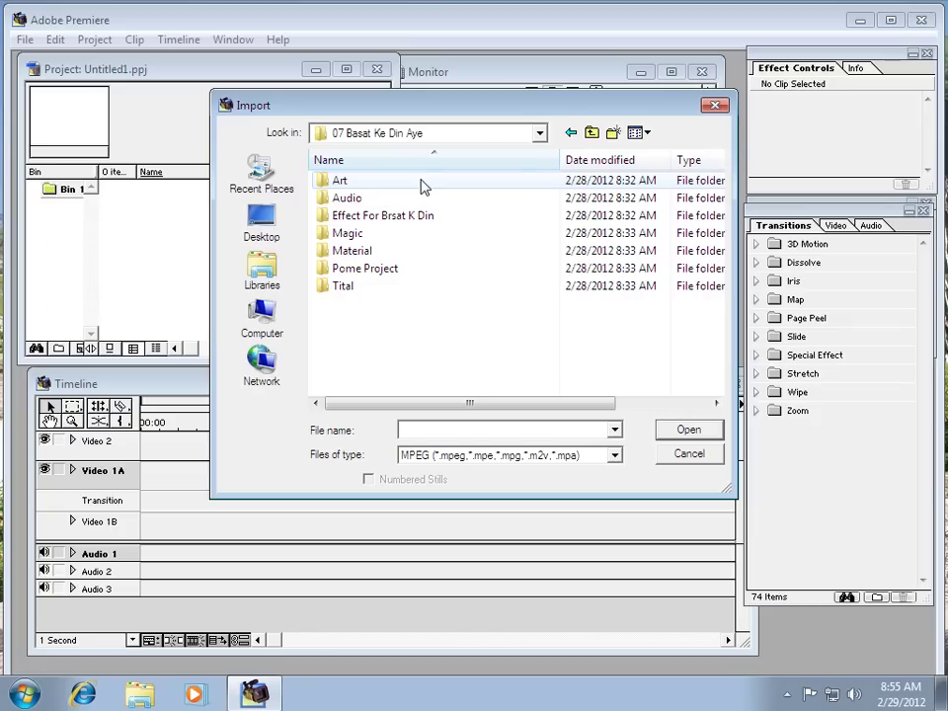
pyautogui.doubleClick(351, 181)
pyautogui.doubleClick(353, 184)
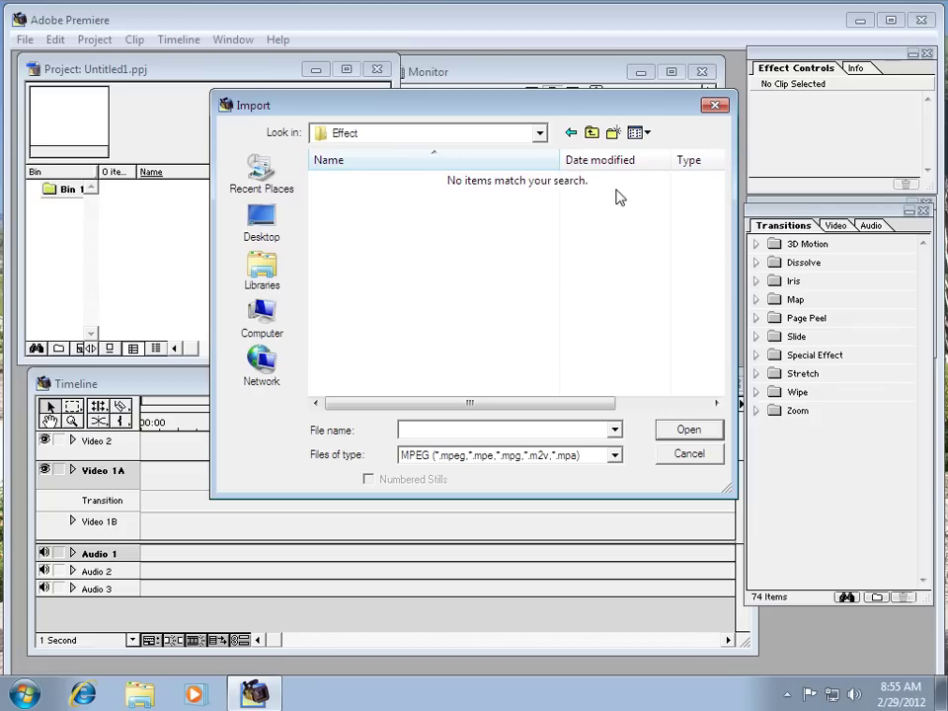
pyautogui.click(591, 133)
pyautogui.click(591, 133)
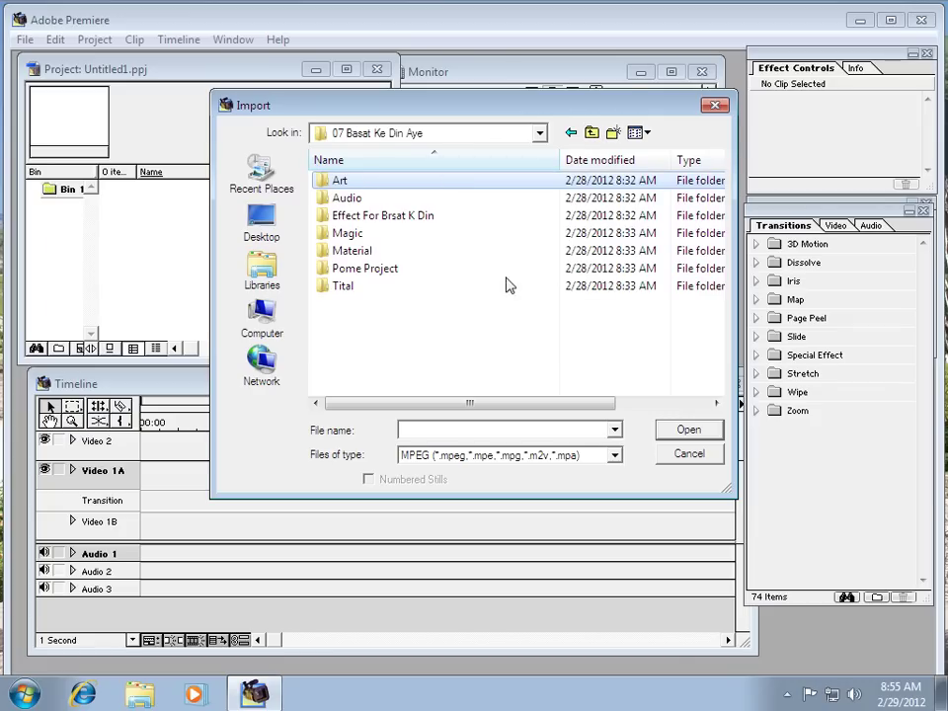
# - Show All Format Types, open the Art folder, and import B 001, B 002 and B 003
pyautogui.click(614, 455)
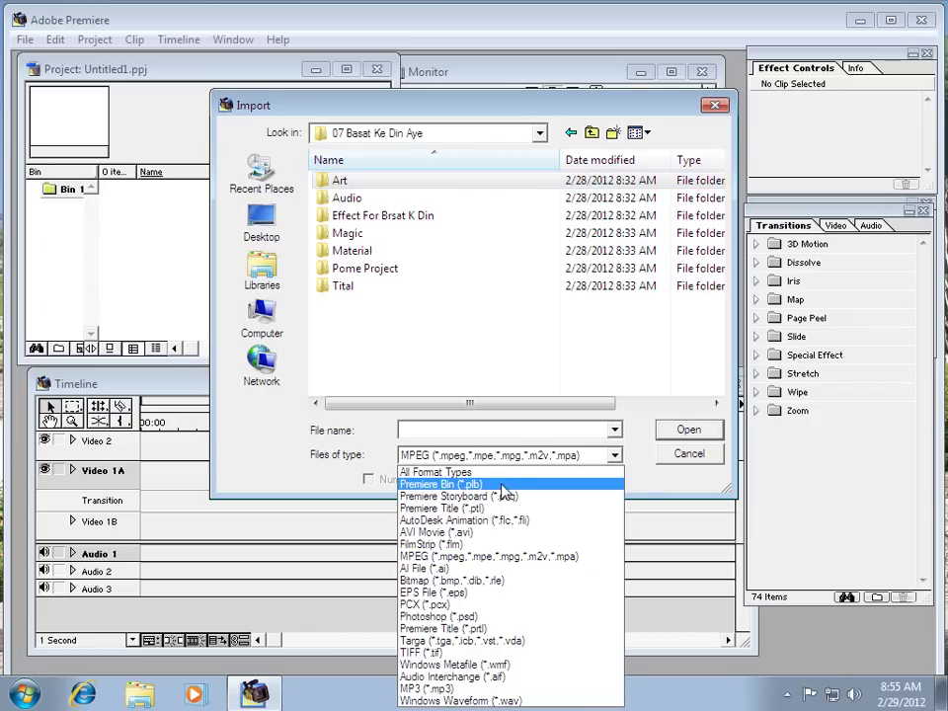
pyautogui.click(434, 472)
pyautogui.doubleClick(355, 184)
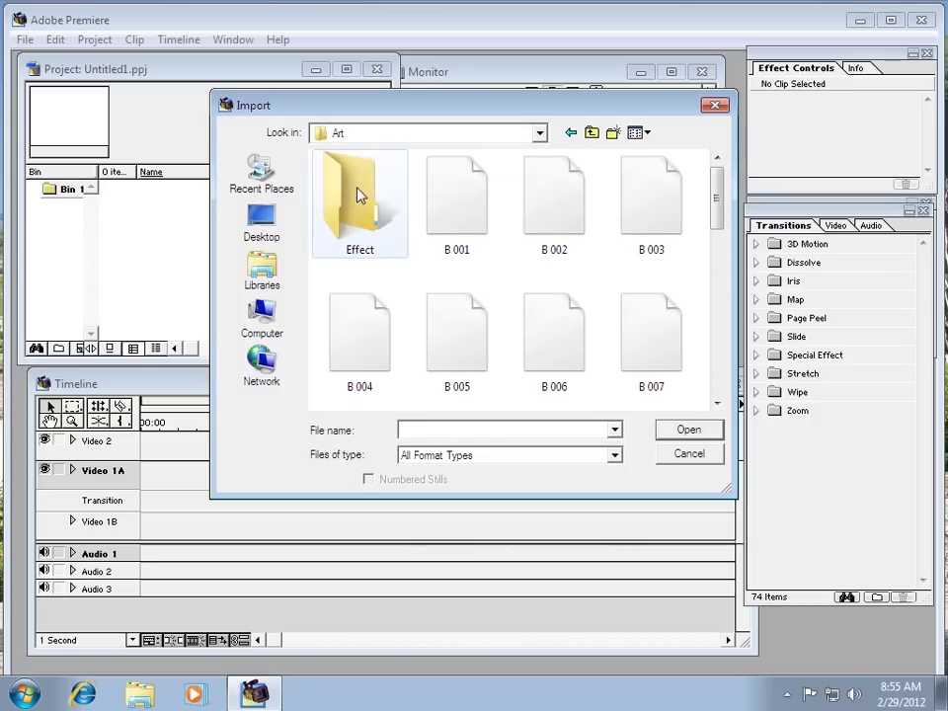
pyautogui.click(449, 205)
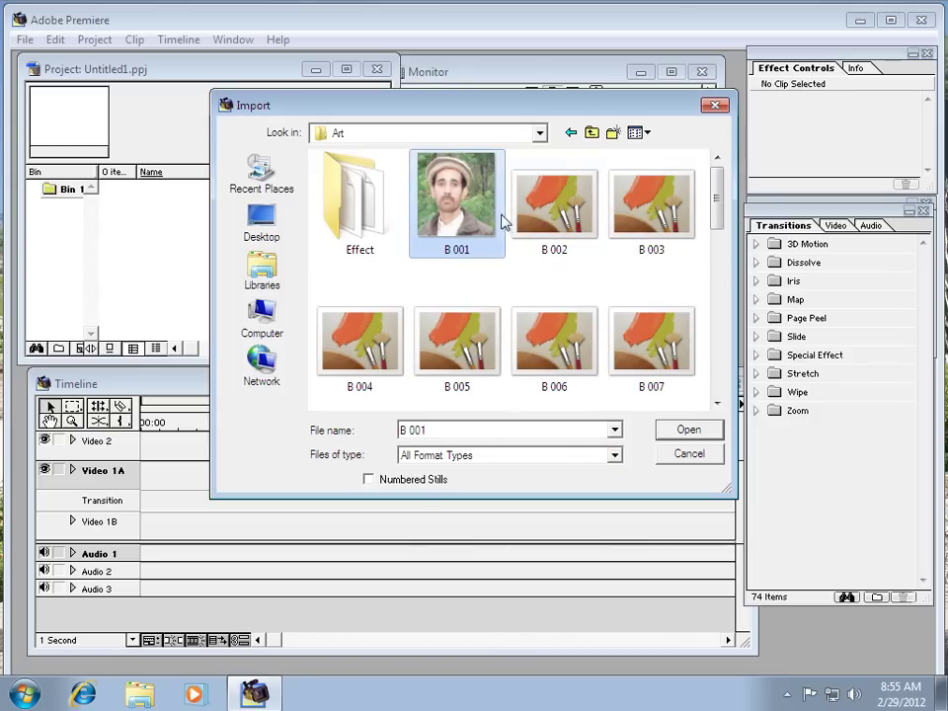
pyautogui.click(581, 254)
pyautogui.click(651, 208)
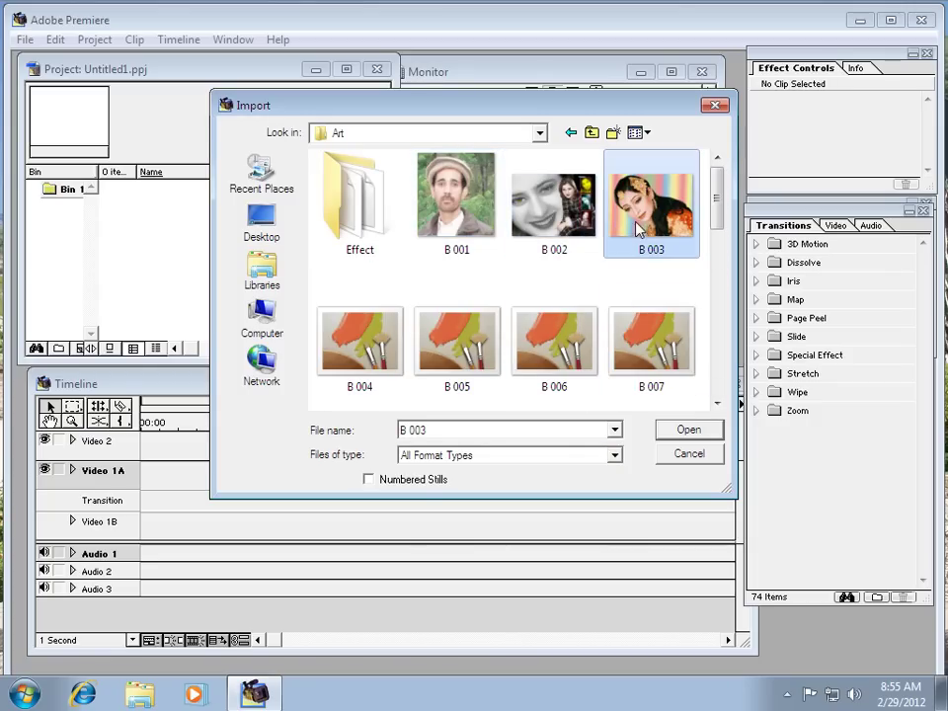
pyautogui.hotkey('shift', 'Left')
pyautogui.hotkey('shift', 'Left')
pyautogui.click(688, 431)
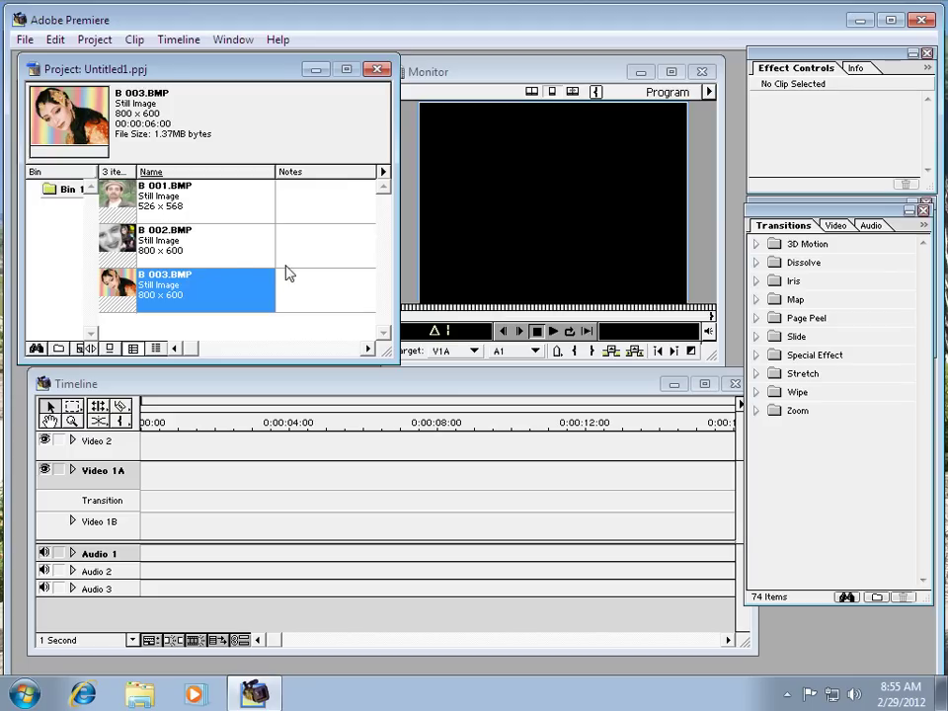
# - Set Project Window Options to the smallest preview image size
pyautogui.click(384, 173)
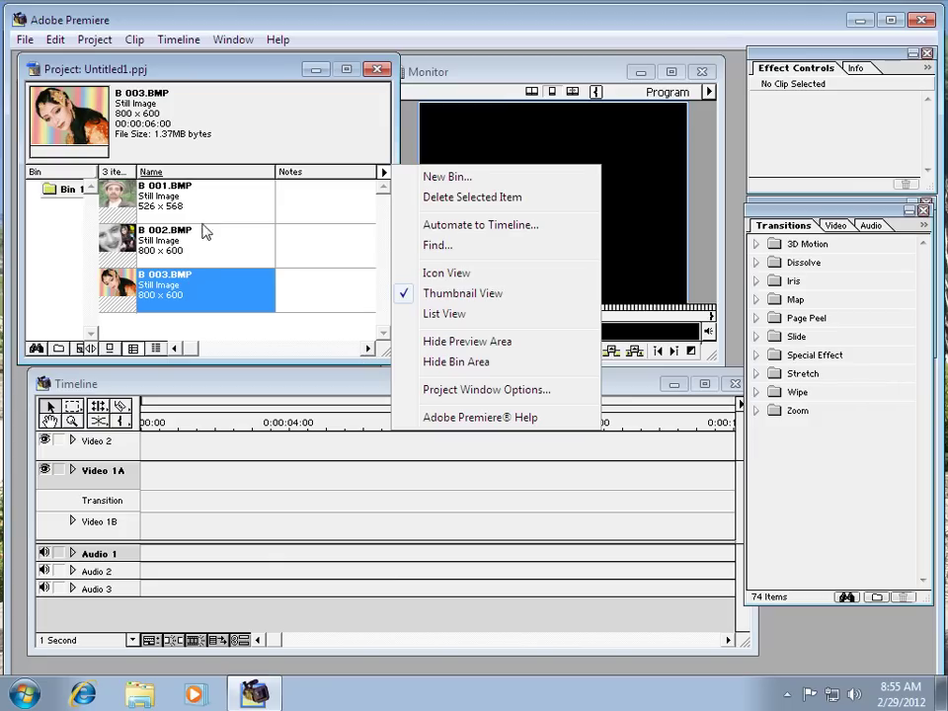
pyautogui.click(470, 389)
pyautogui.moveTo(429, 218); pyautogui.dragTo(471, 221)
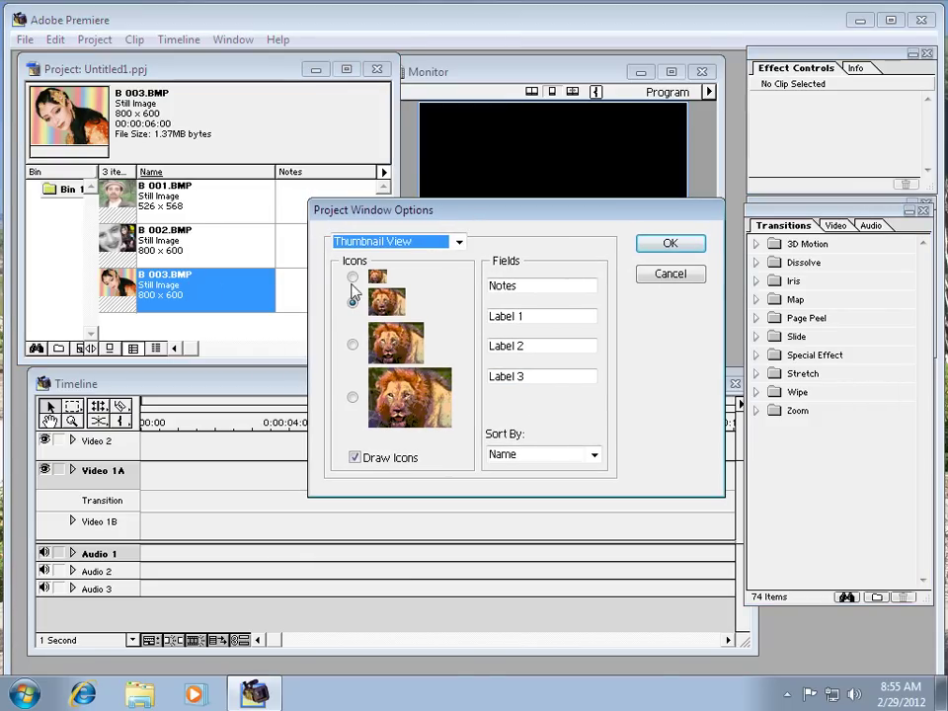
pyautogui.click(352, 276)
pyautogui.click(668, 245)
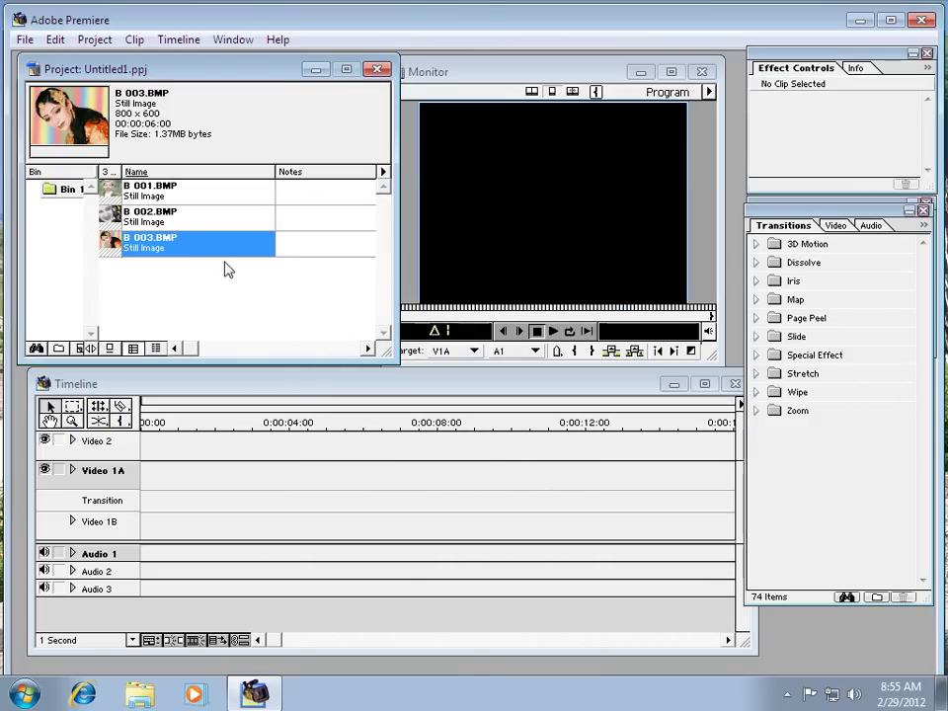
pyautogui.click(384, 174)
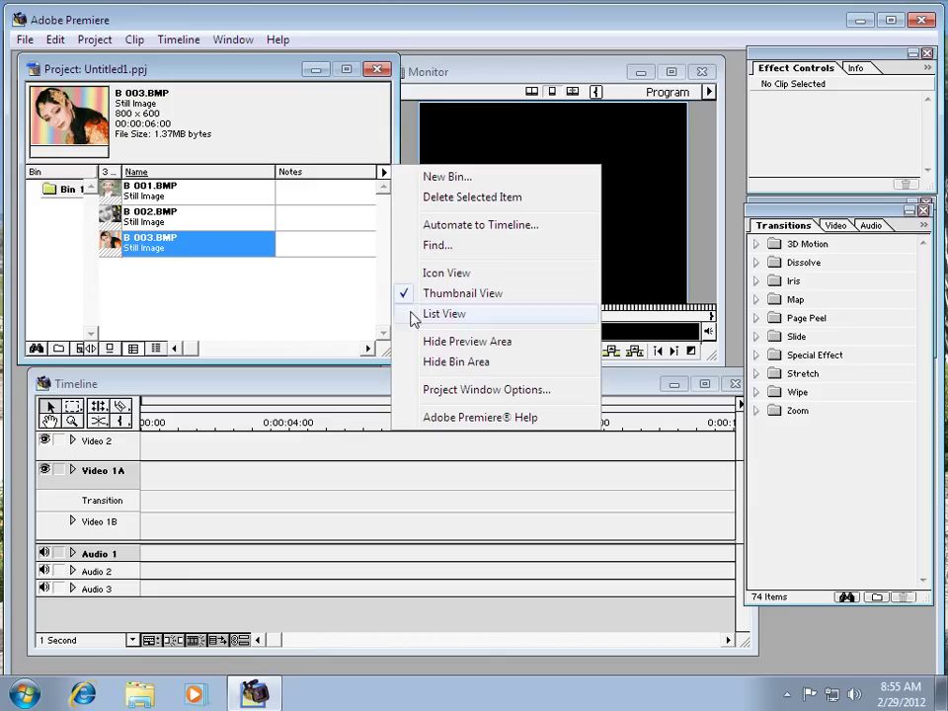
# - Switch Bin 1 to Icon View, then List View, and back to Thumbnail View
pyautogui.click(432, 276)
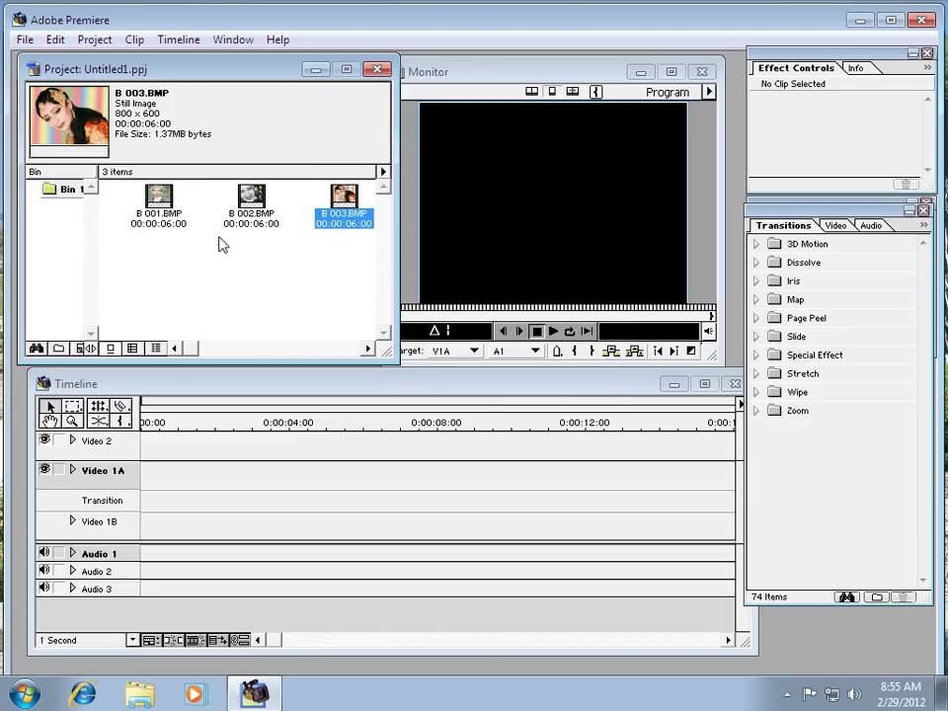
pyautogui.click(384, 172)
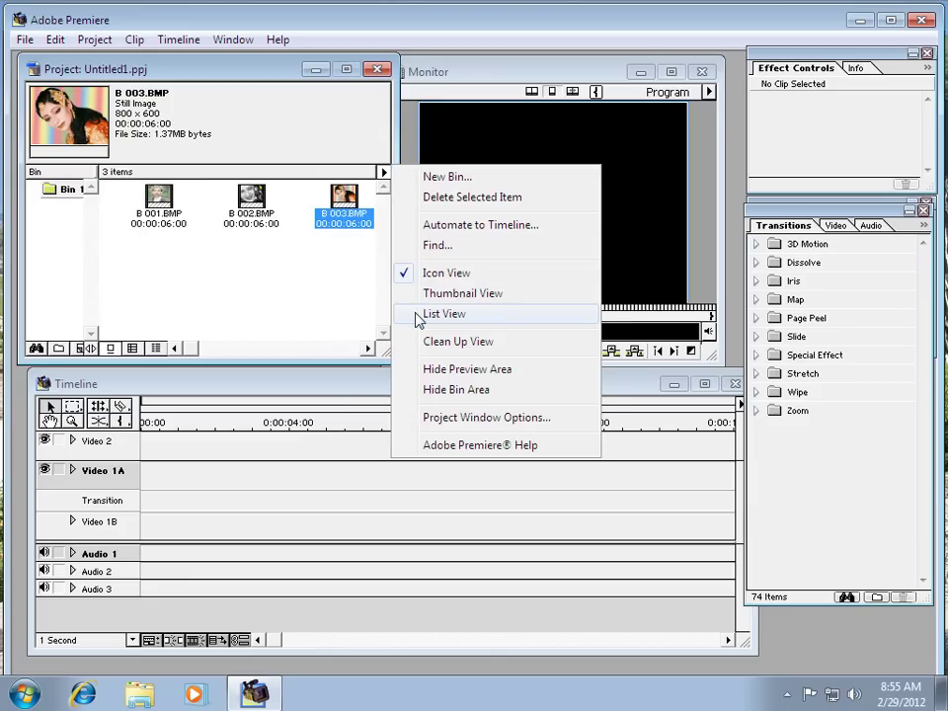
pyautogui.click(415, 314)
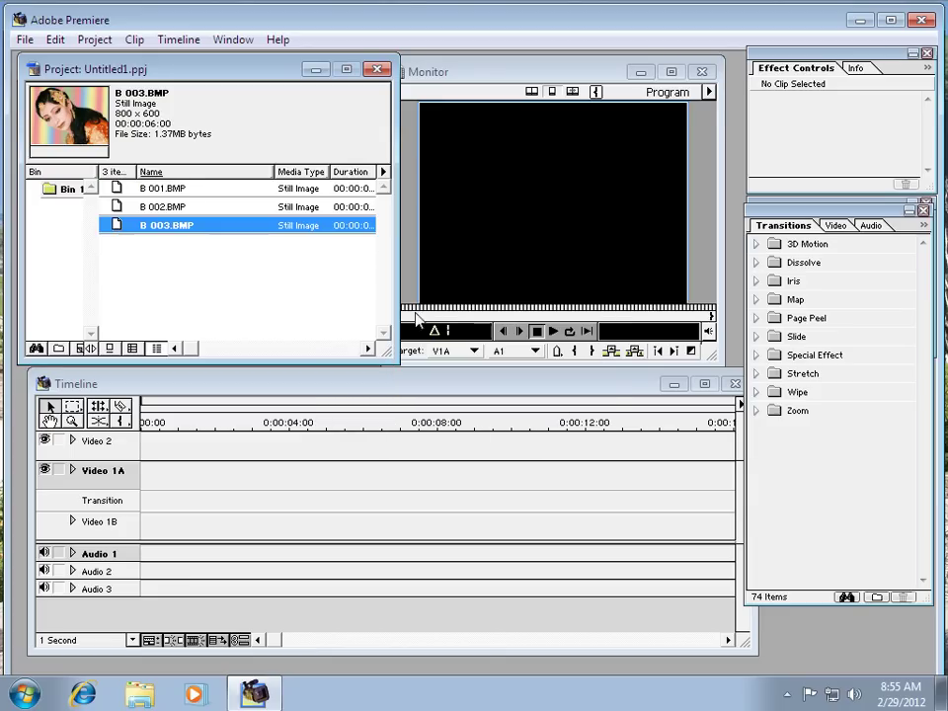
pyautogui.click(384, 173)
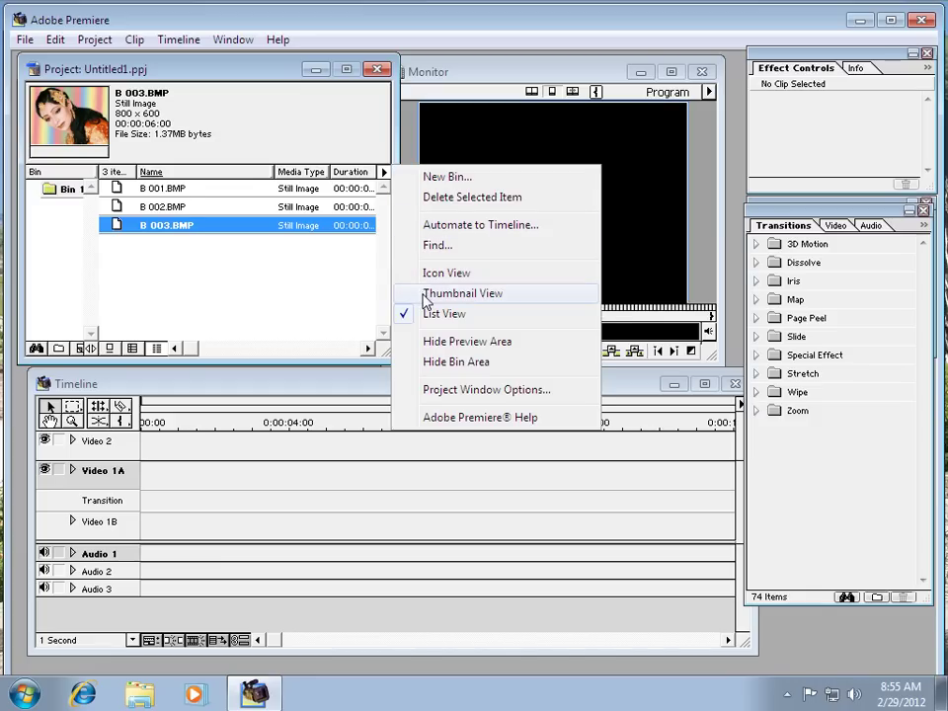
pyautogui.click(427, 292)
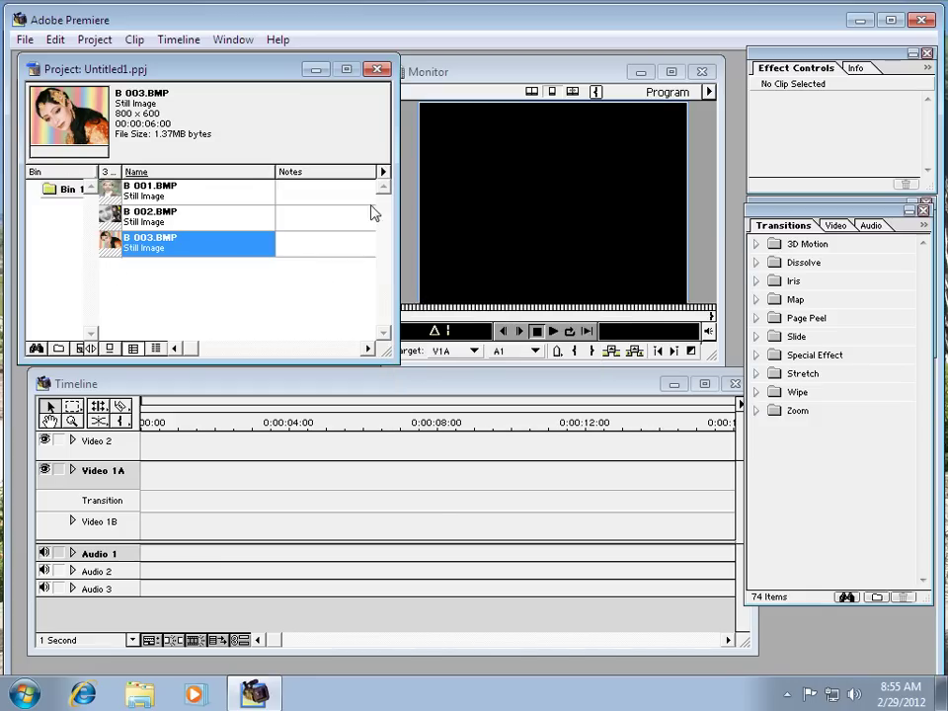
# - Place B 001.BMP at the start of Video 1A and shift the Timeline window left
pyautogui.moveTo(108, 189)
pyautogui.mouseDown()
pyautogui.moveTo(156, 491)
pyautogui.moveTo(200, 475)
pyautogui.mouseUp()
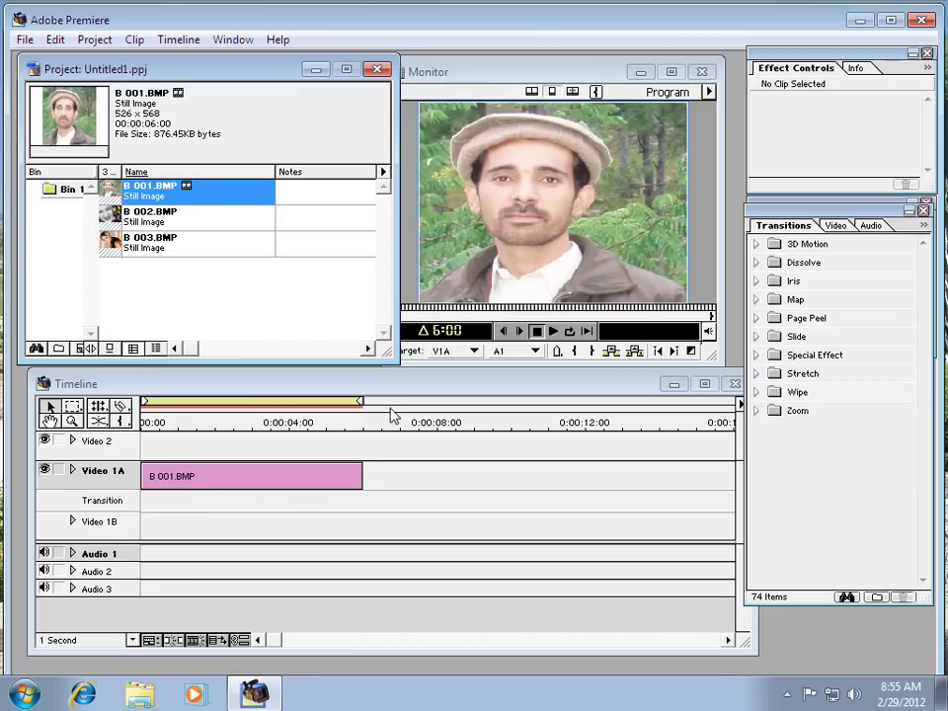
pyautogui.moveTo(372, 387); pyautogui.dragTo(318, 390)
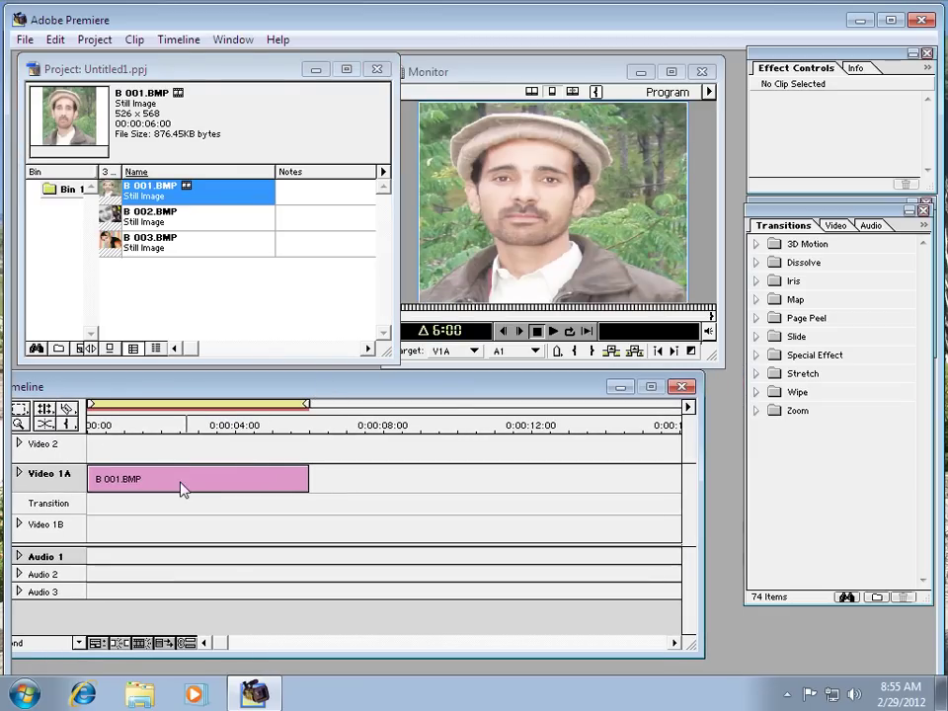
# - Set the Timeline track format to show clips as filmstrip thumbnails, then switch editing tools
pyautogui.click(688, 406)
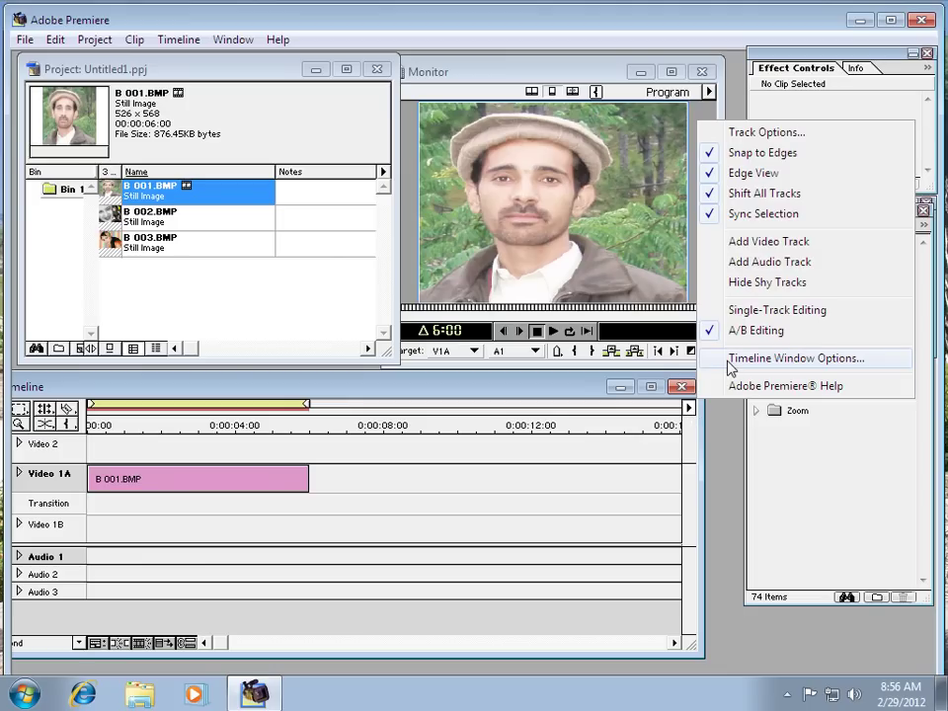
pyautogui.click(730, 363)
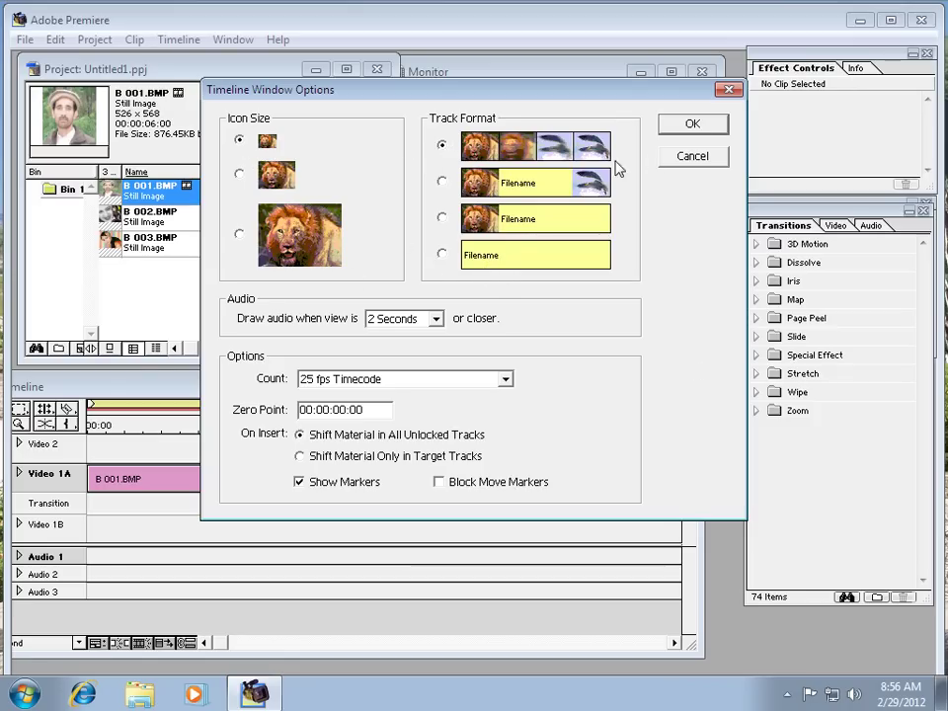
pyautogui.click(689, 127)
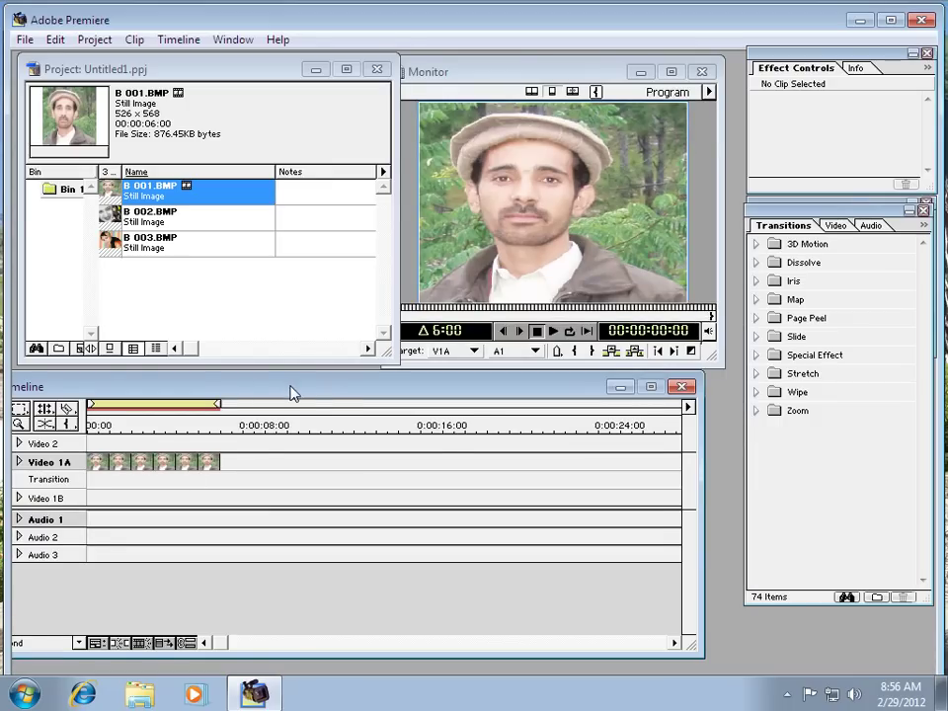
pyautogui.moveTo(293, 392); pyautogui.dragTo(341, 390)
pyautogui.click(151, 406)
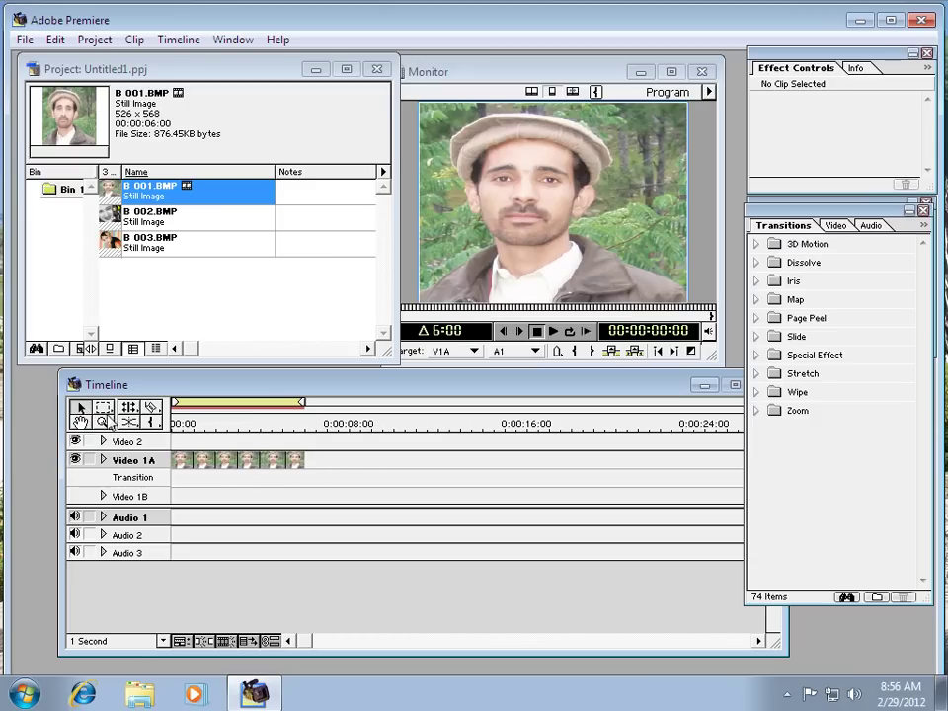
# - Try trimming the B 001.BMP clip to about 4 seconds, undoing the accidental move
pyautogui.click(279, 462)
pyautogui.moveTo(282, 468)
pyautogui.mouseDown()
pyautogui.moveTo(262, 470)
pyautogui.moveTo(434, 464)
pyautogui.mouseUp()
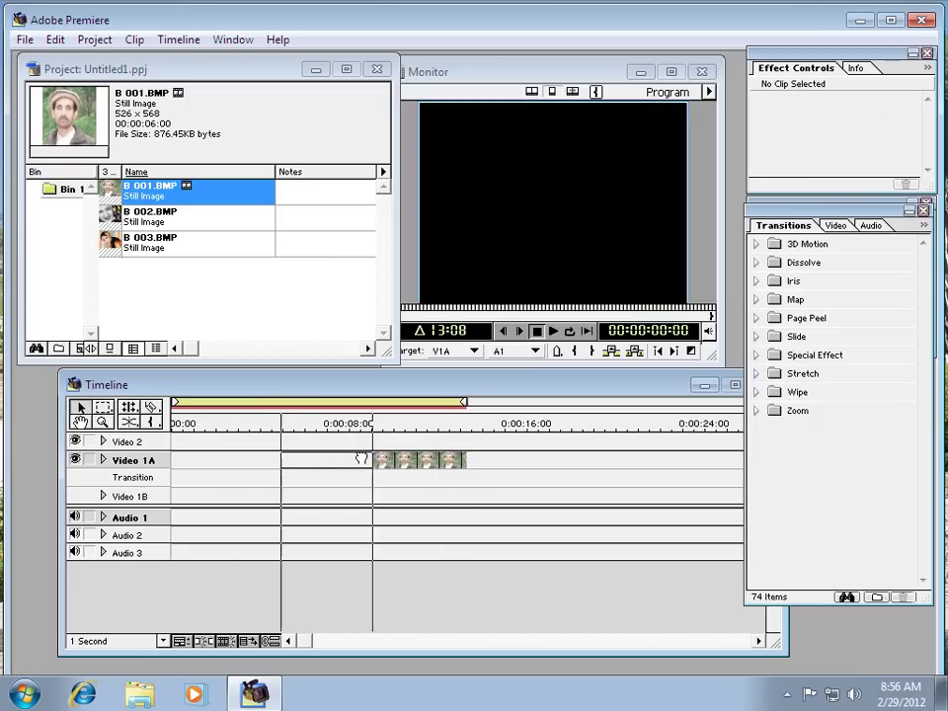
pyautogui.hotkey('ctrl', 'z')
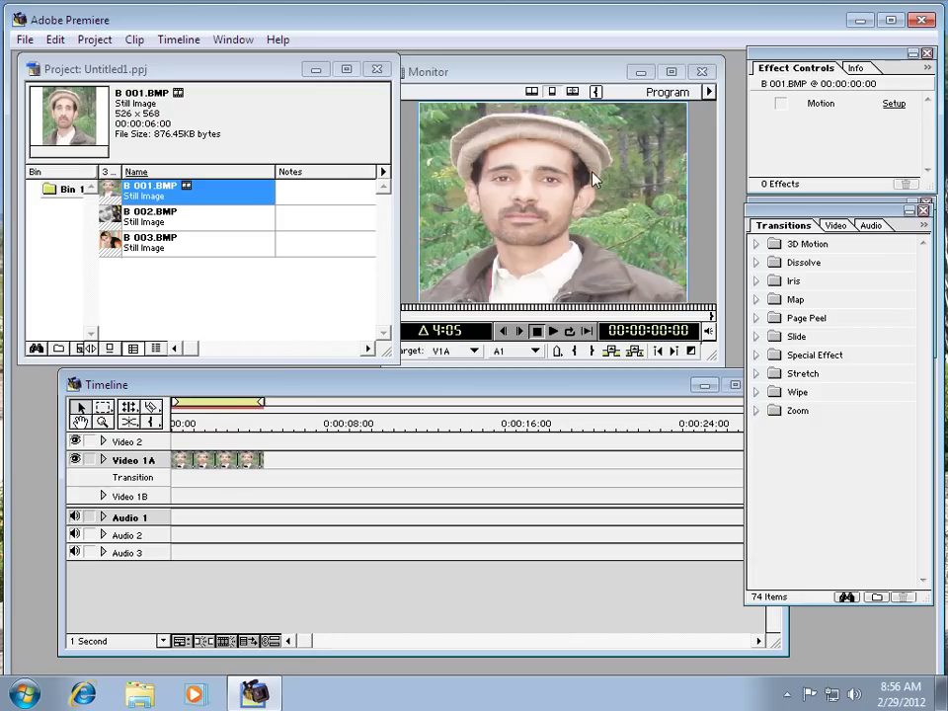
# - Put B 002.BMP on Video 1B and lengthen both clips until they overlap
pyautogui.moveTo(150, 214)
pyautogui.mouseDown()
pyautogui.moveTo(302, 494)
pyautogui.moveTo(316, 498)
pyautogui.mouseUp()
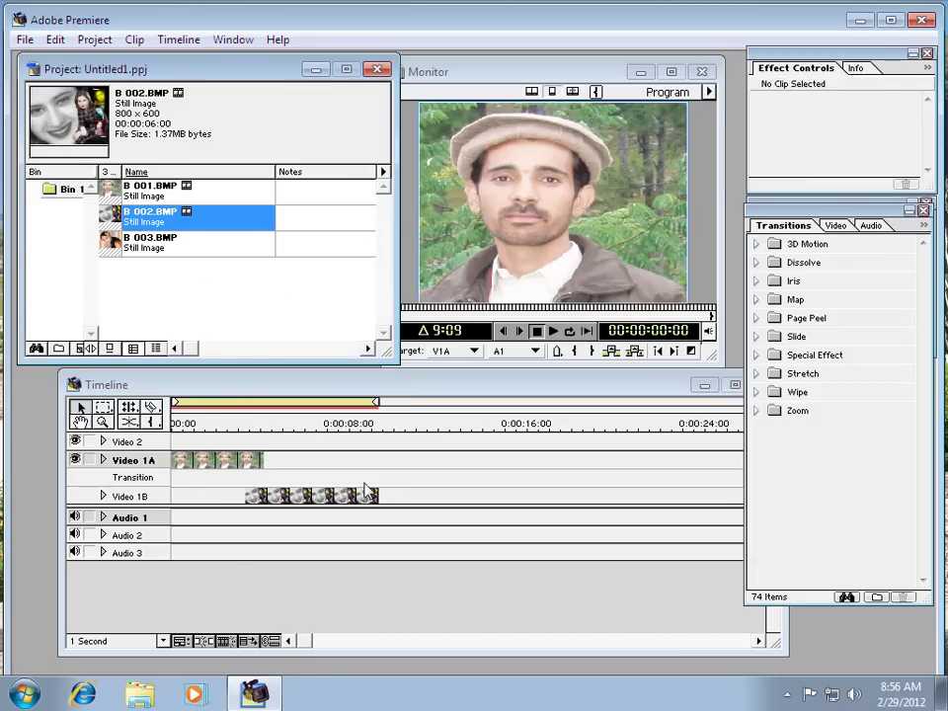
pyautogui.moveTo(378, 493); pyautogui.dragTo(439, 494)
pyautogui.moveTo(265, 460); pyautogui.dragTo(286, 459)
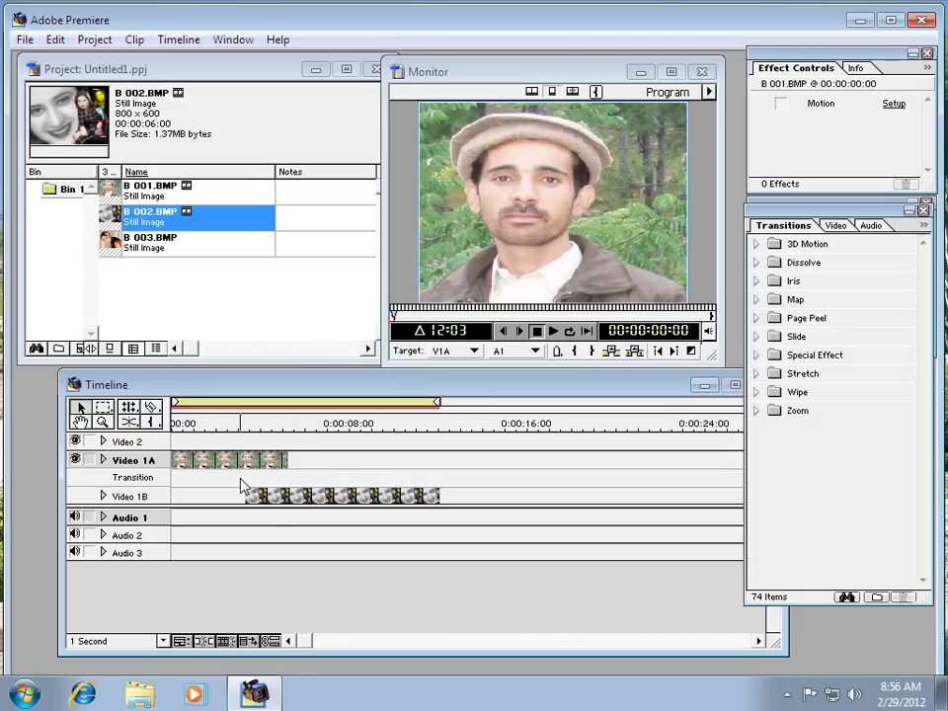
pyautogui.click(755, 262)
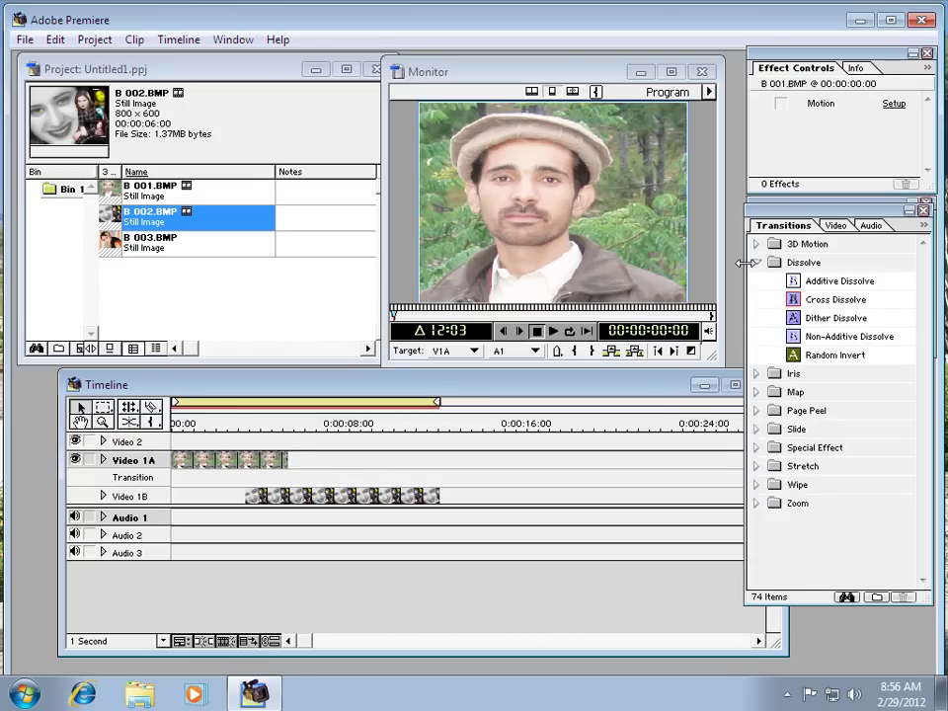
pyautogui.click(756, 262)
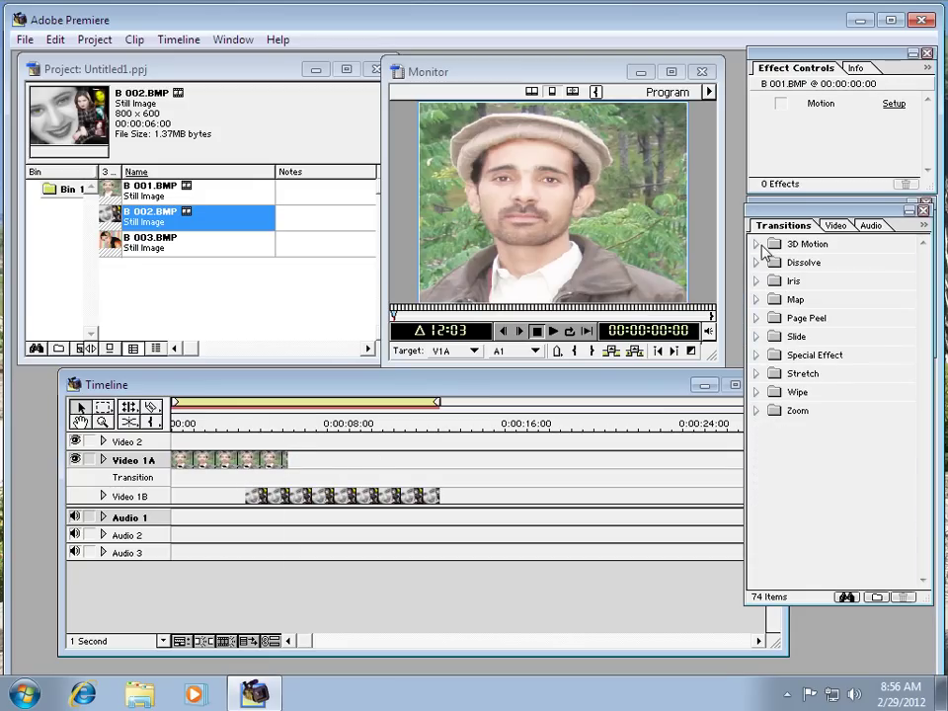
pyautogui.click(756, 244)
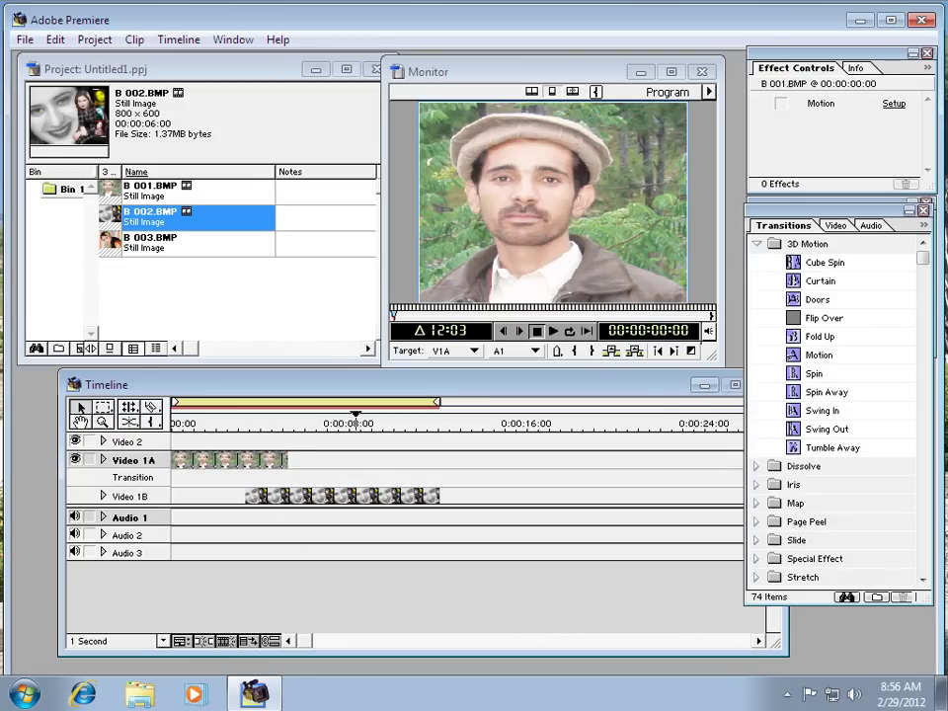
pyautogui.moveTo(170, 410)
pyautogui.mouseDown()
pyautogui.moveTo(240, 415)
pyautogui.moveTo(298, 435)
pyautogui.moveTo(283, 422)
pyautogui.mouseUp()
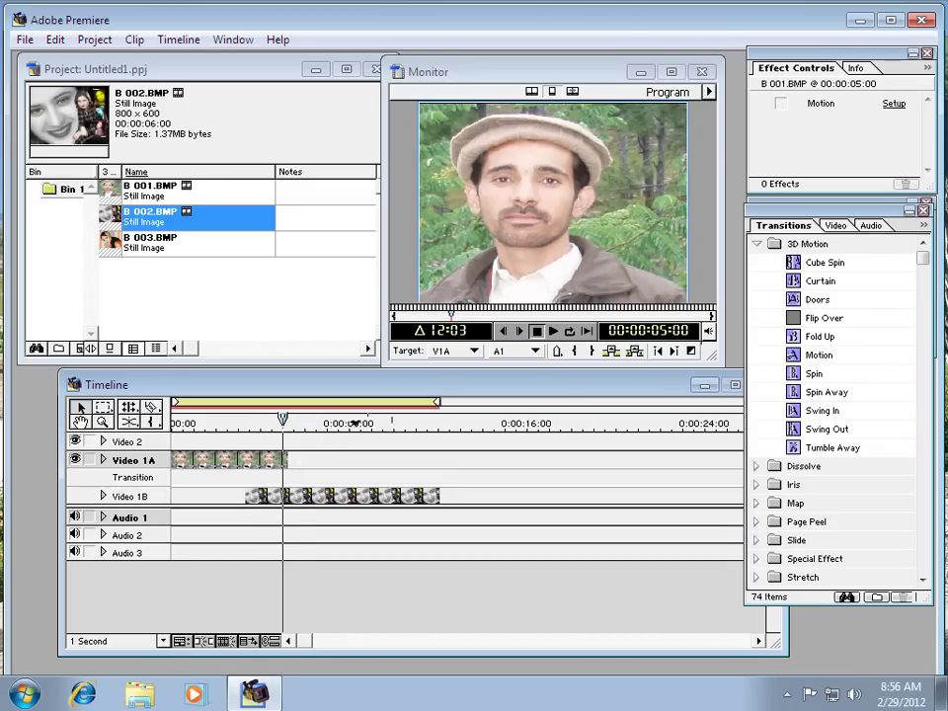
pyautogui.click(756, 243)
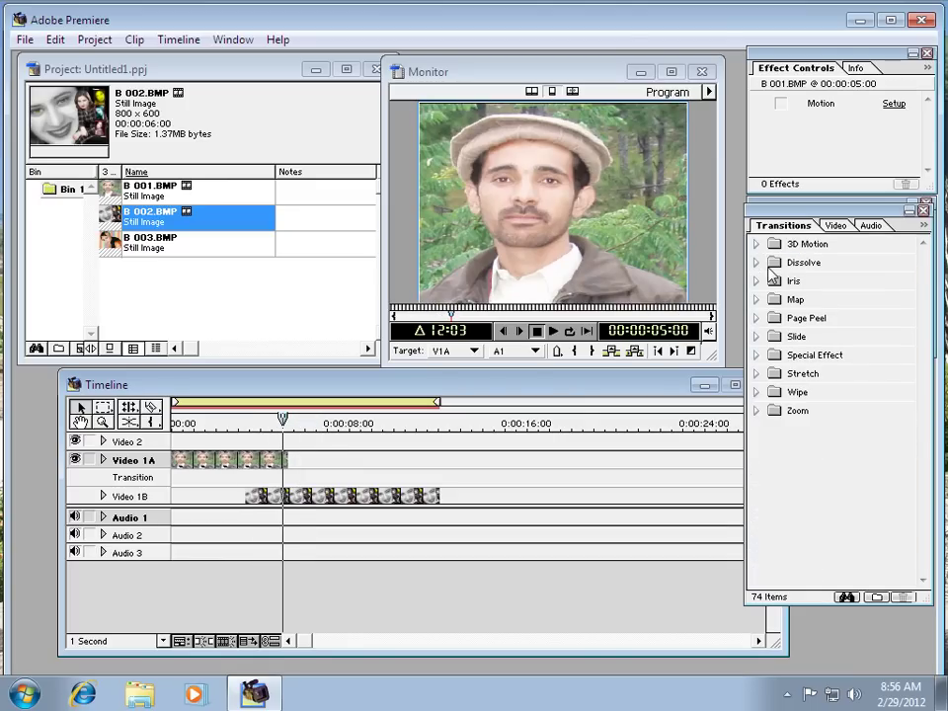
pyautogui.click(757, 262)
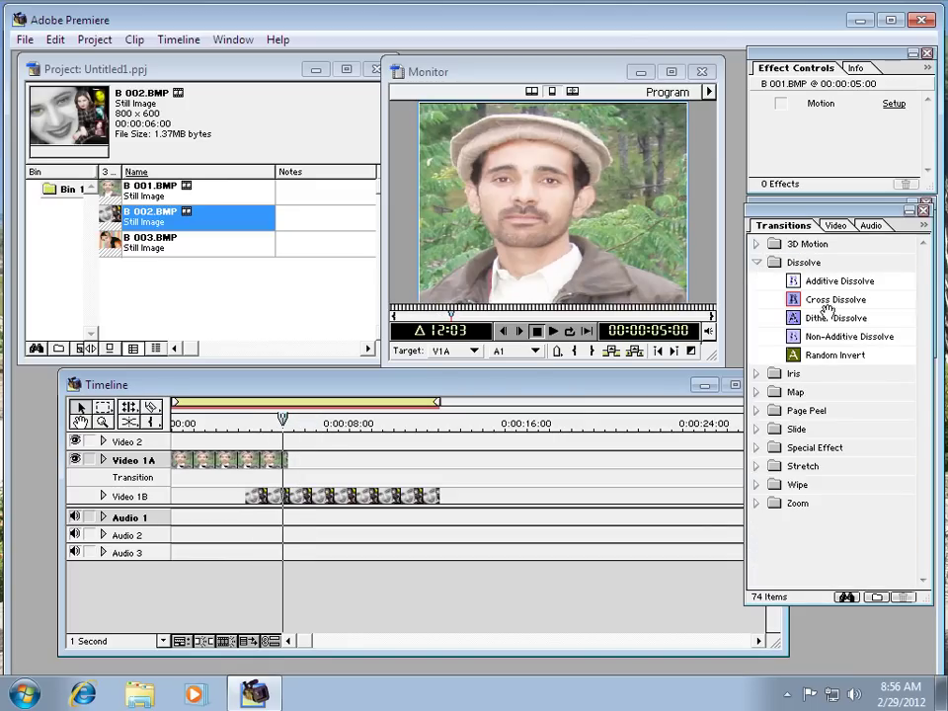
pyautogui.moveTo(829, 299); pyautogui.dragTo(267, 478)
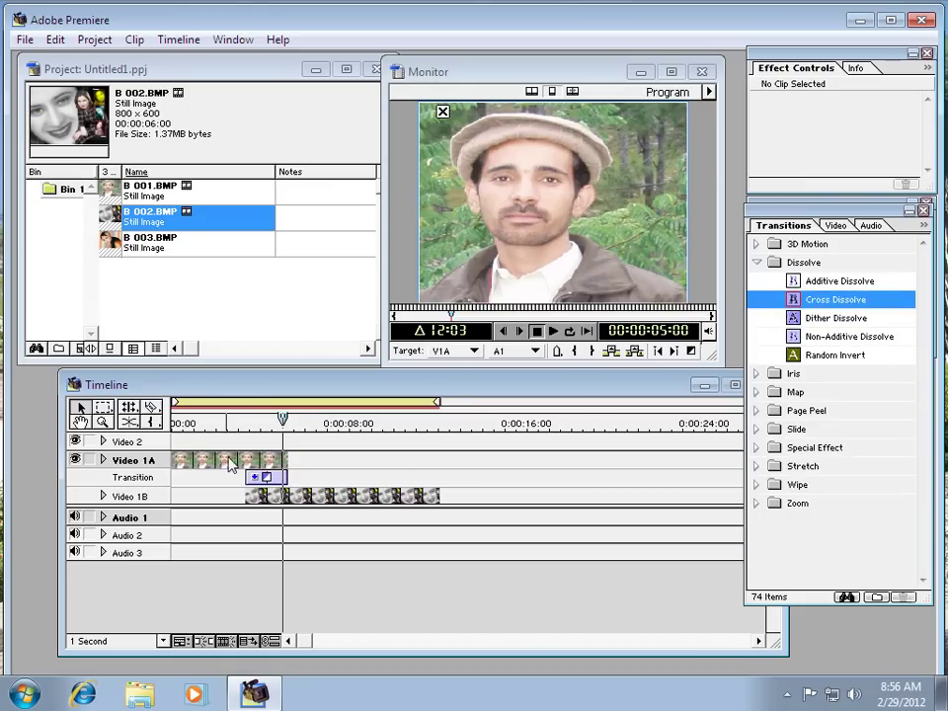
pyautogui.moveTo(214, 427)
pyautogui.mouseDown()
pyautogui.moveTo(252, 431)
pyautogui.moveTo(243, 431)
pyautogui.mouseUp()
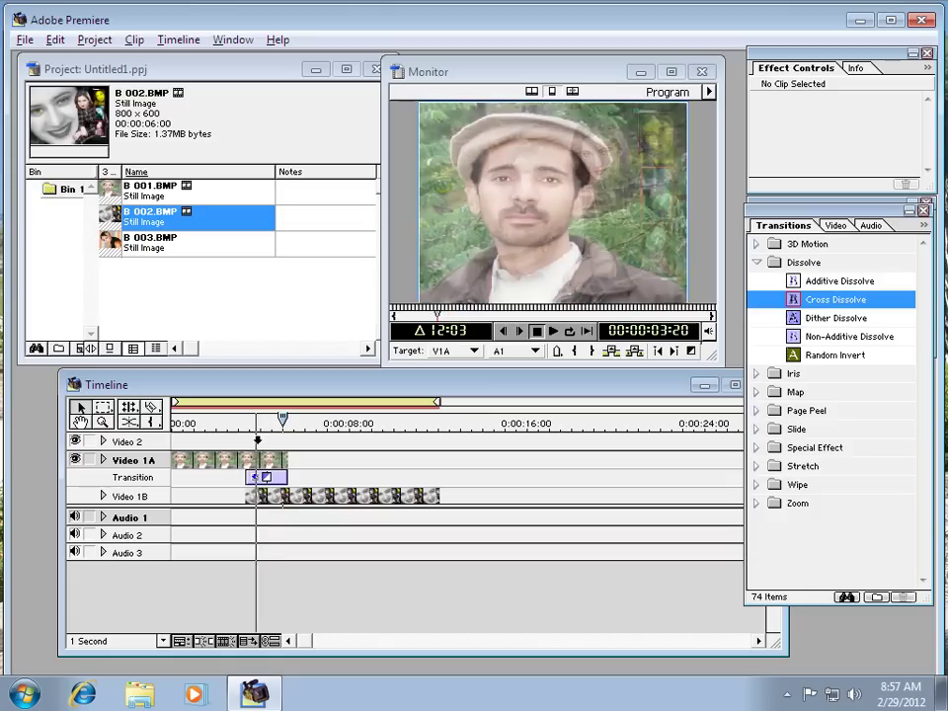
pyautogui.press('Delete')
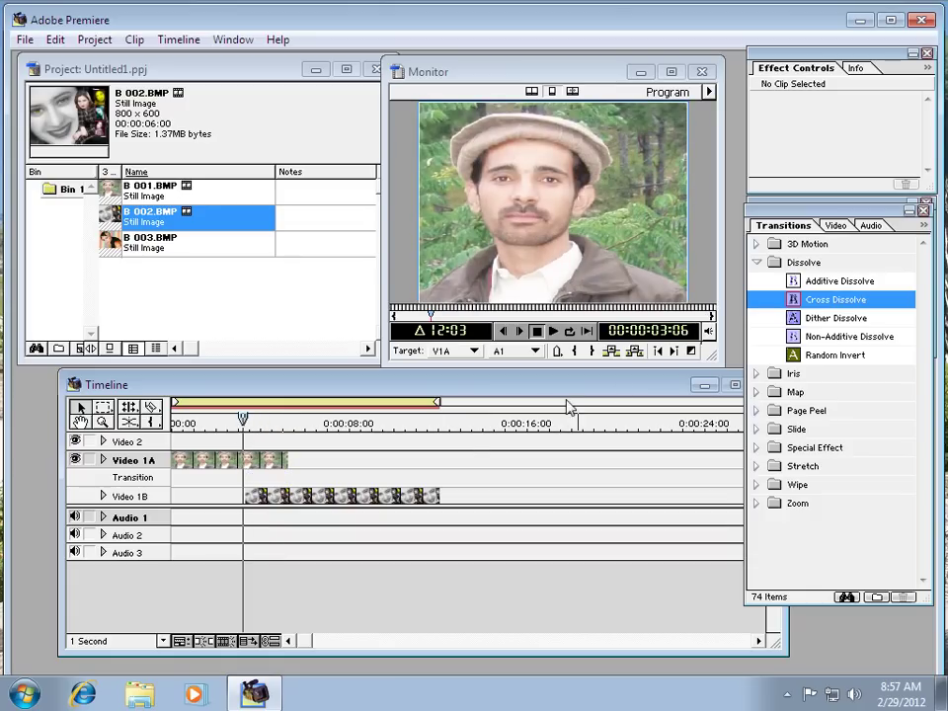
pyautogui.click(756, 263)
pyautogui.click(756, 244)
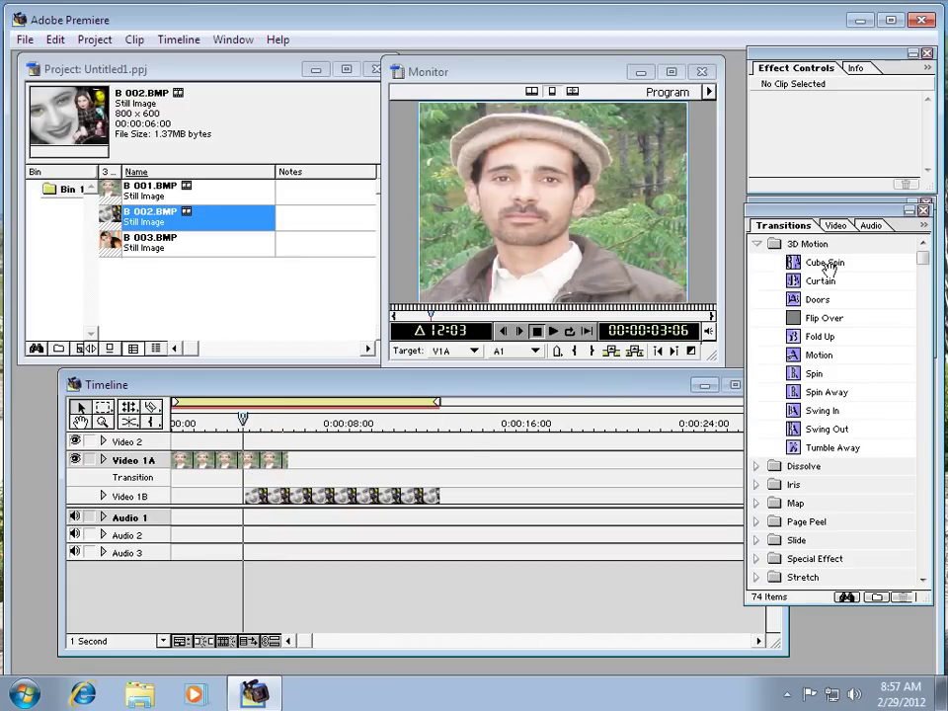
pyautogui.moveTo(826, 262); pyautogui.dragTo(258, 481)
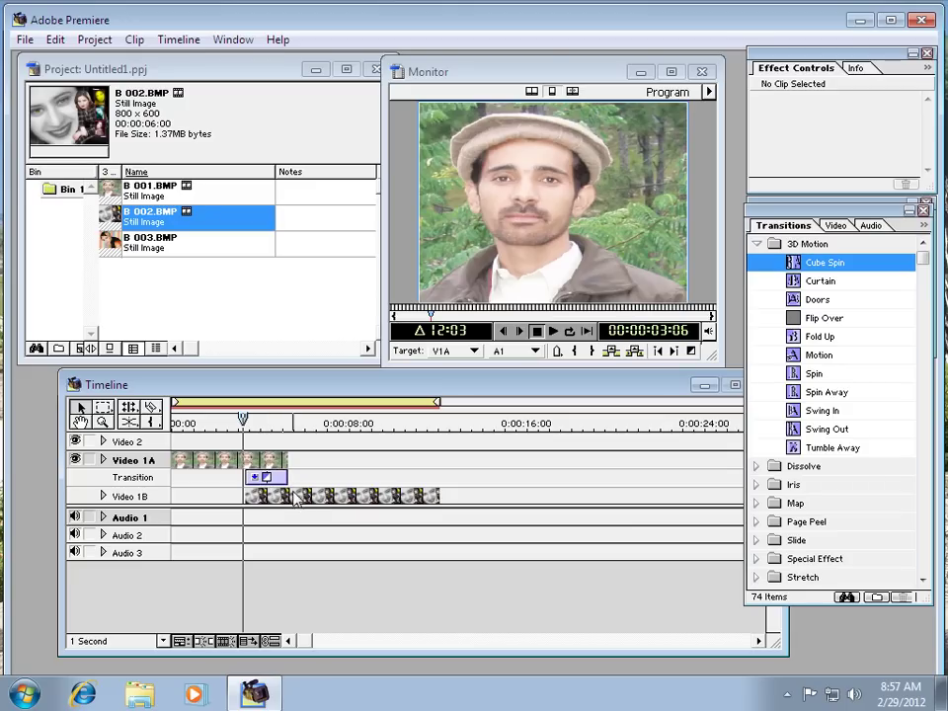
pyautogui.moveTo(239, 422); pyautogui.dragTo(235, 423)
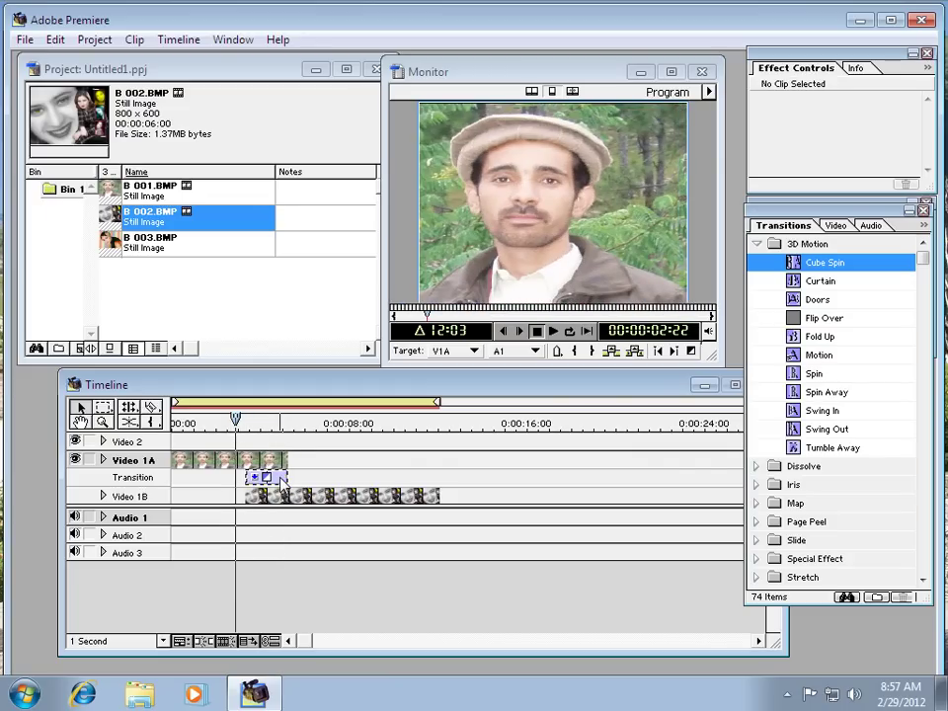
pyautogui.press('Delete')
pyautogui.click(217, 422)
pyautogui.moveTo(217, 423); pyautogui.dragTo(229, 423)
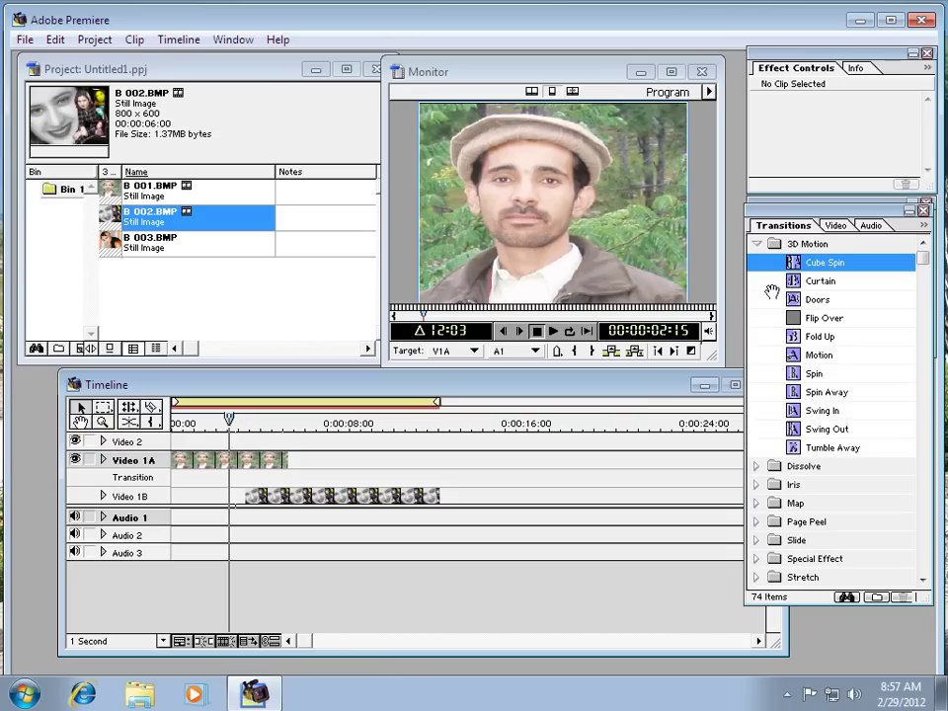
pyautogui.click(757, 244)
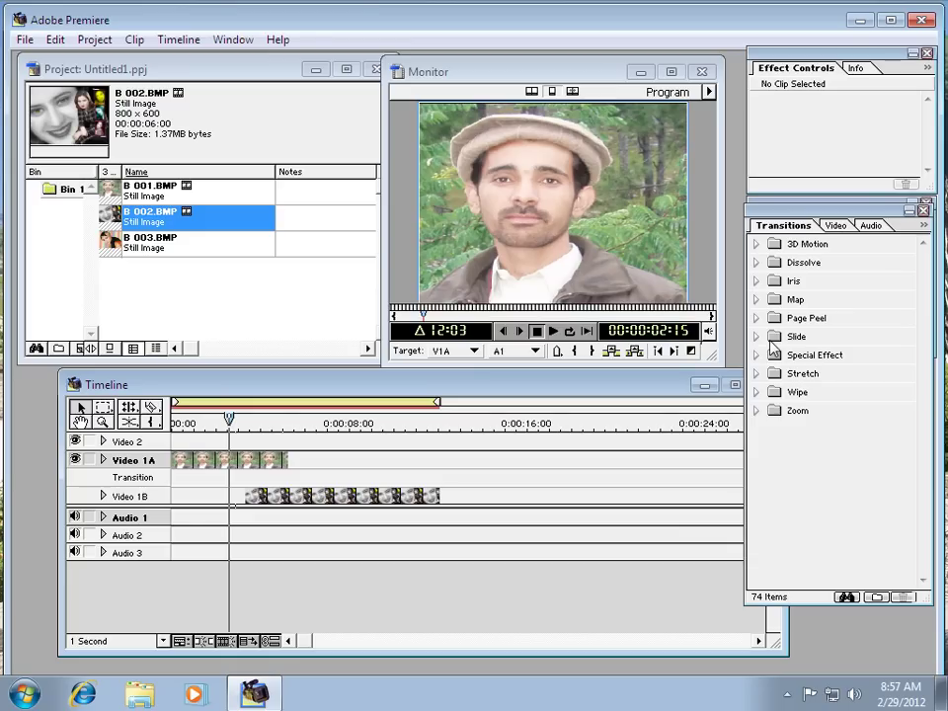
pyautogui.click(757, 337)
pyautogui.click(757, 336)
pyautogui.click(757, 354)
pyautogui.click(757, 355)
pyautogui.click(757, 391)
pyautogui.click(757, 393)
pyautogui.click(760, 411)
pyautogui.click(760, 411)
# - Close Effect Controls, shift Monitor right, Transitions up, Timeline left, and close Navigator
pyautogui.click(924, 52)
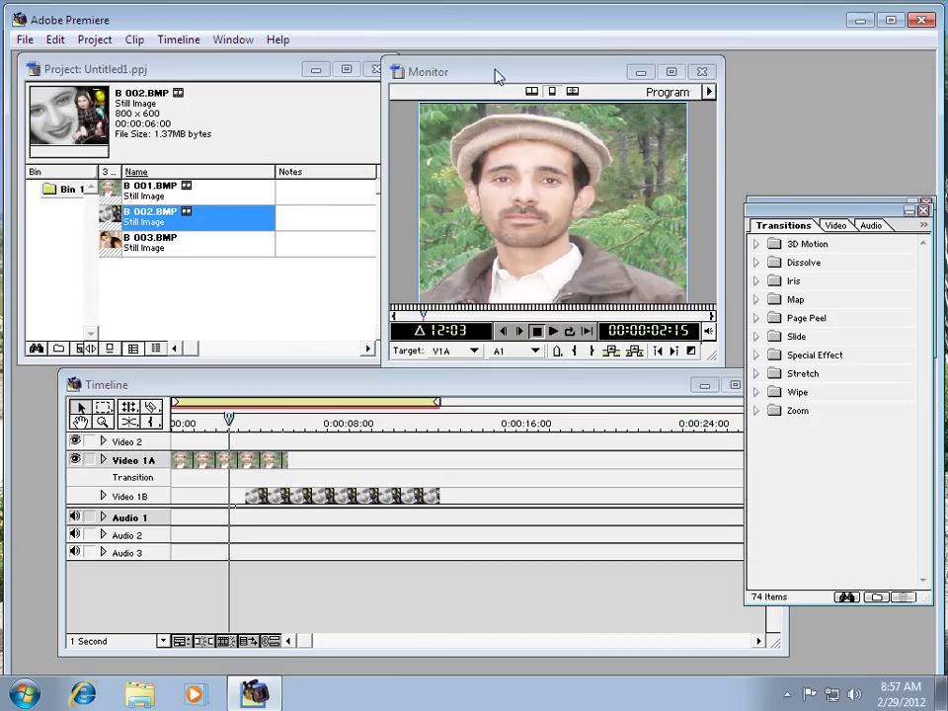
pyautogui.moveTo(510, 79); pyautogui.dragTo(537, 76)
pyautogui.moveTo(837, 210)
pyautogui.mouseDown()
pyautogui.moveTo(857, 170)
pyautogui.moveTo(885, 179)
pyautogui.mouseUp()
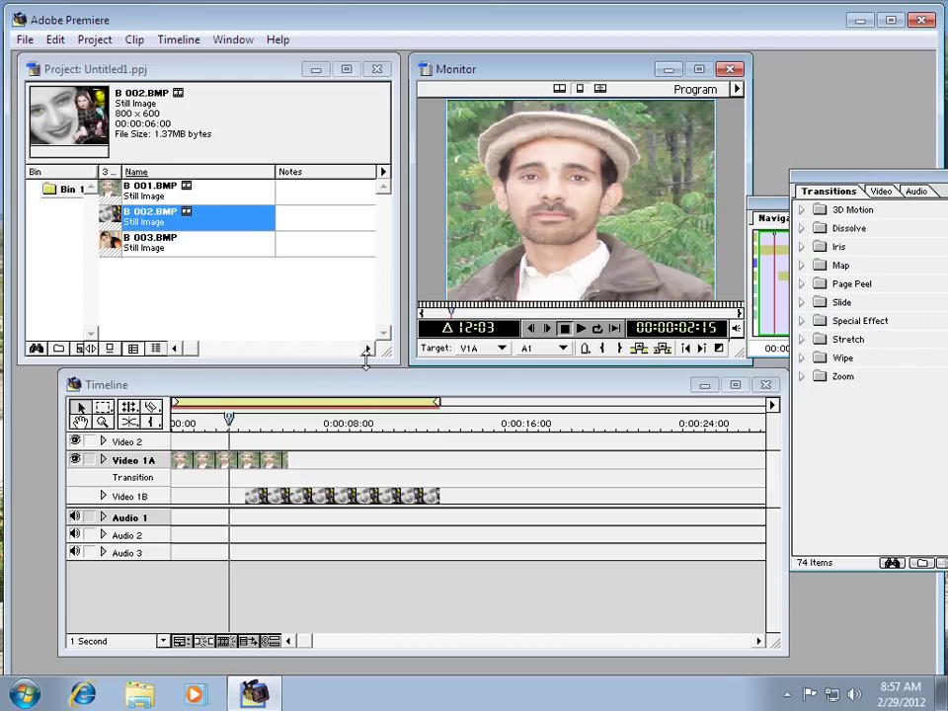
pyautogui.moveTo(362, 389); pyautogui.dragTo(310, 387)
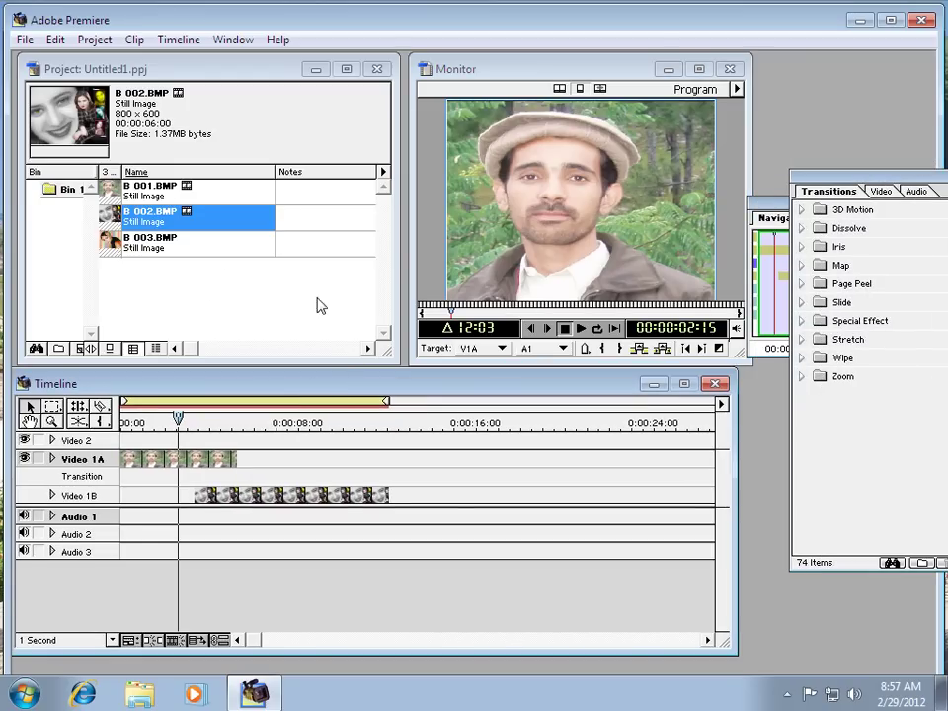
pyautogui.click(785, 206)
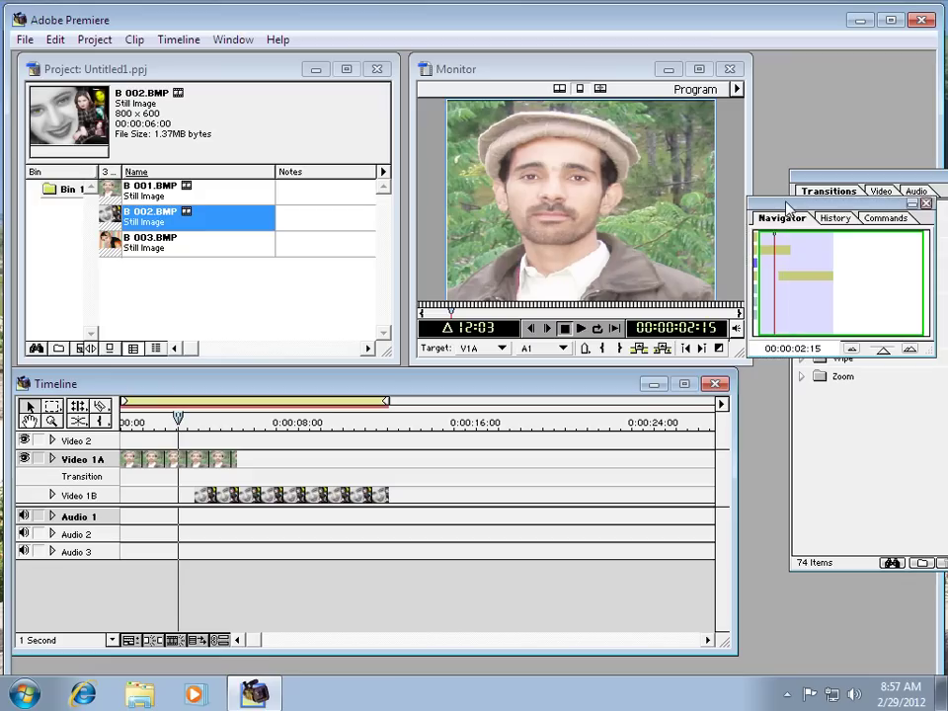
pyautogui.click(926, 205)
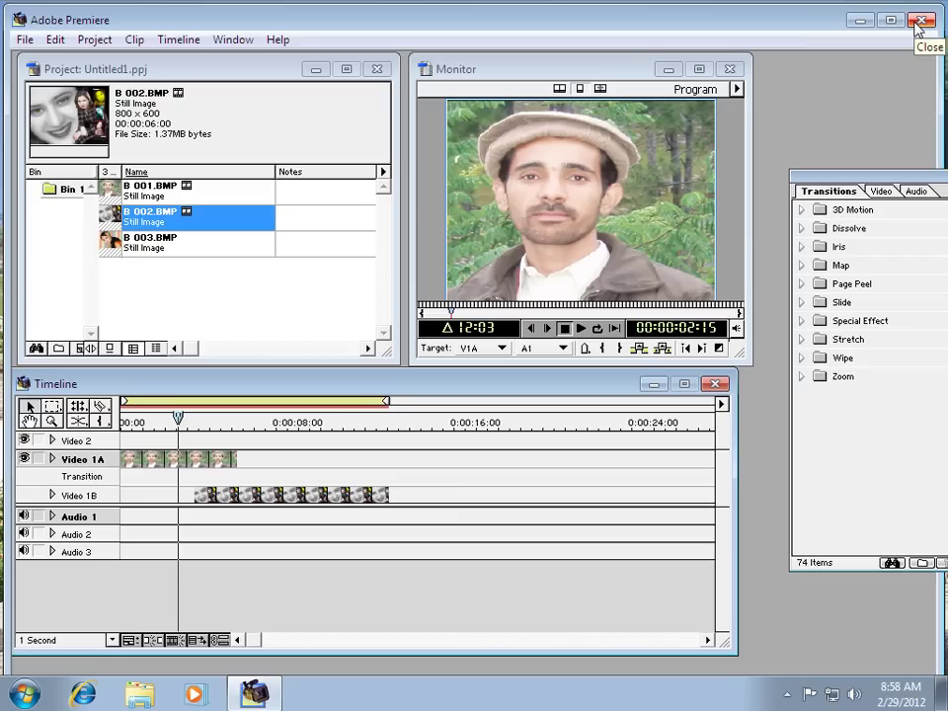
# - Bring the Transitions palette back into view, then quit Premiere without saving Untitled1
pyautogui.moveTo(911, 181)
pyautogui.mouseDown()
pyautogui.moveTo(810, 211)
pyautogui.moveTo(865, 249)
pyautogui.mouseUp()
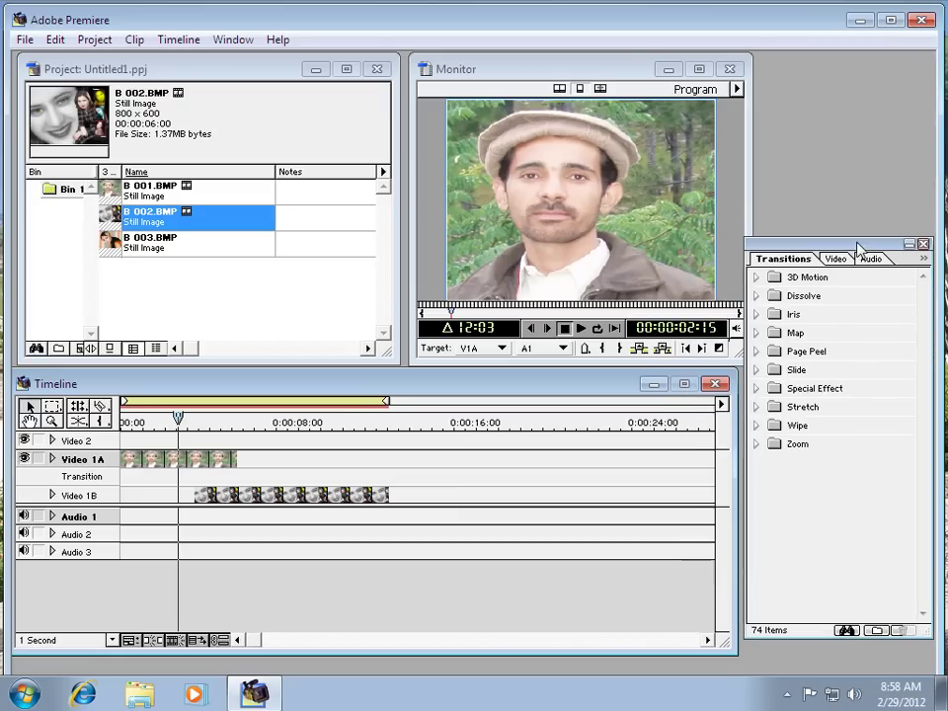
pyautogui.click(921, 21)
pyautogui.click(523, 407)
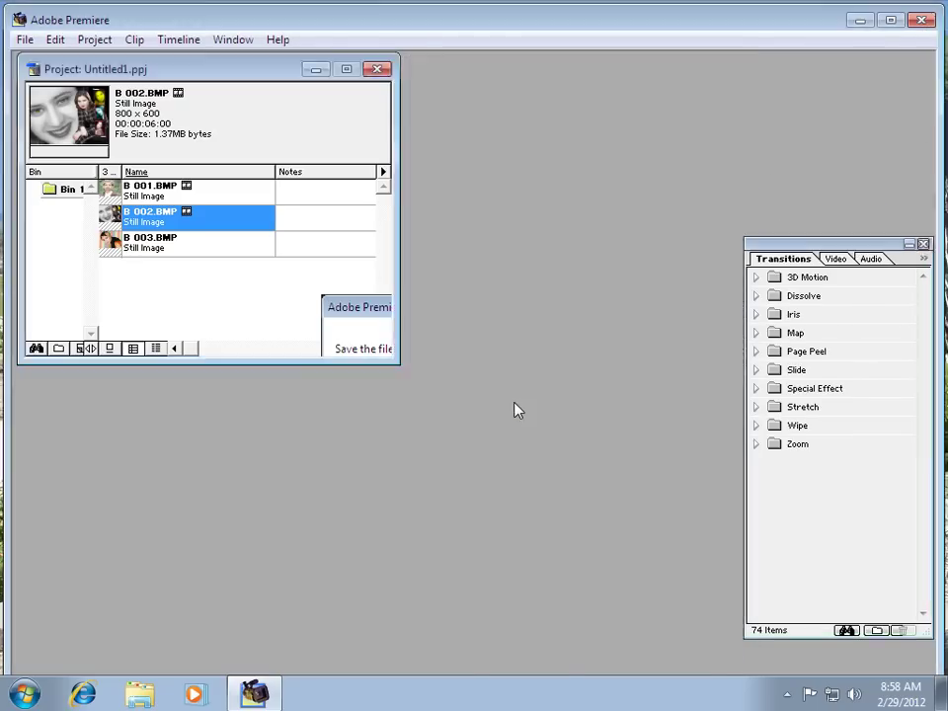